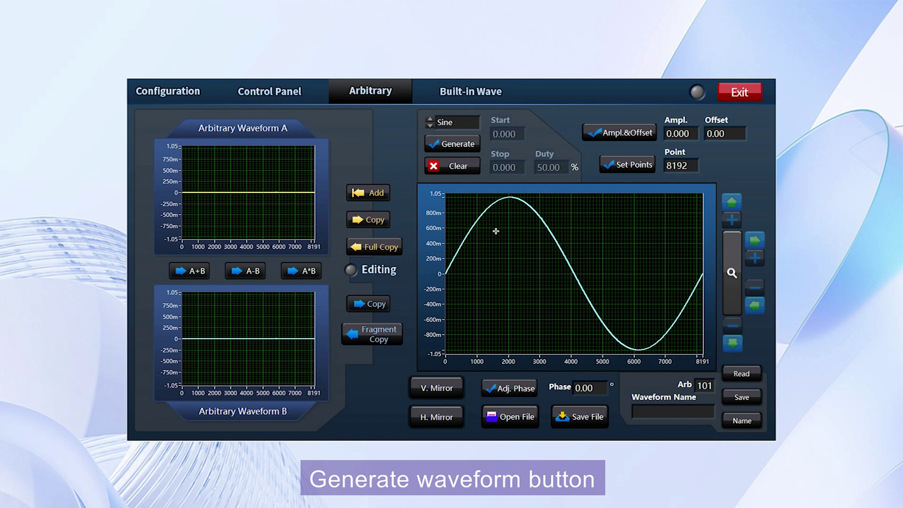
Clear and regenerate the sine waveform, and set its amplitude to 4.
click(450, 168)
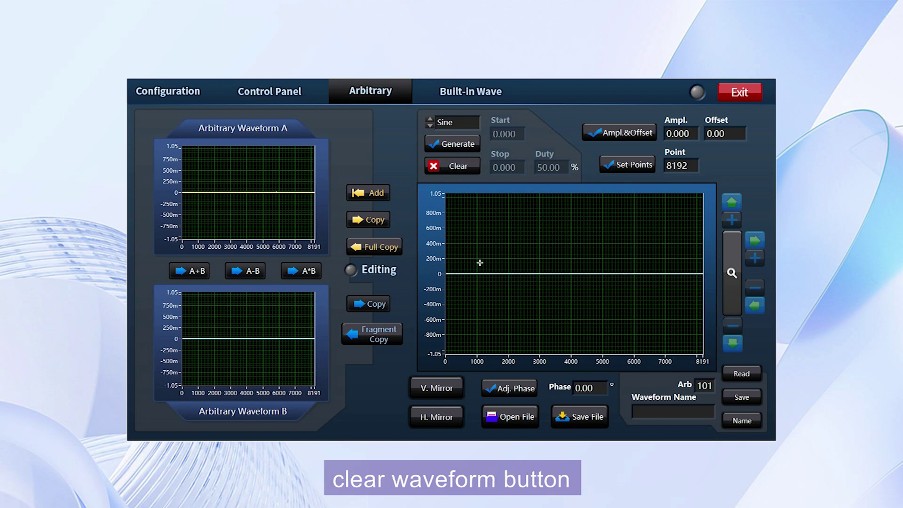
click(461, 145)
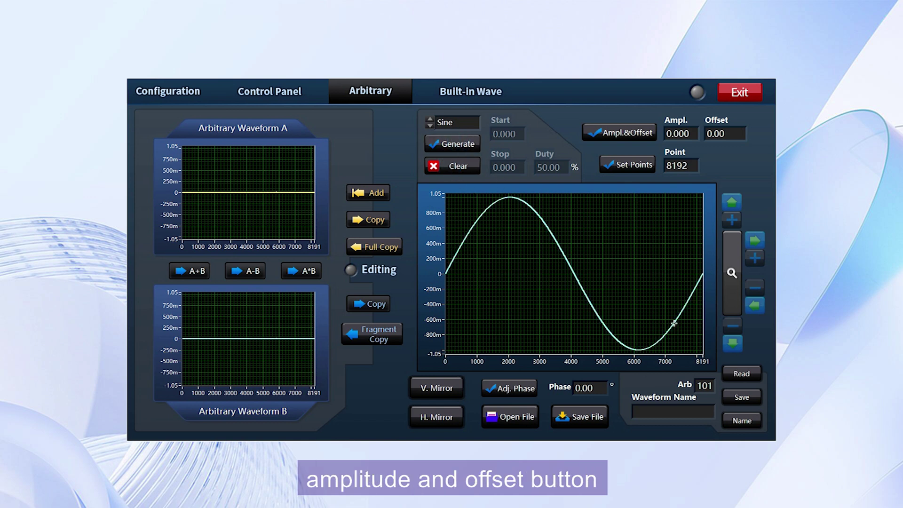
double_click(693, 133)
text(4)
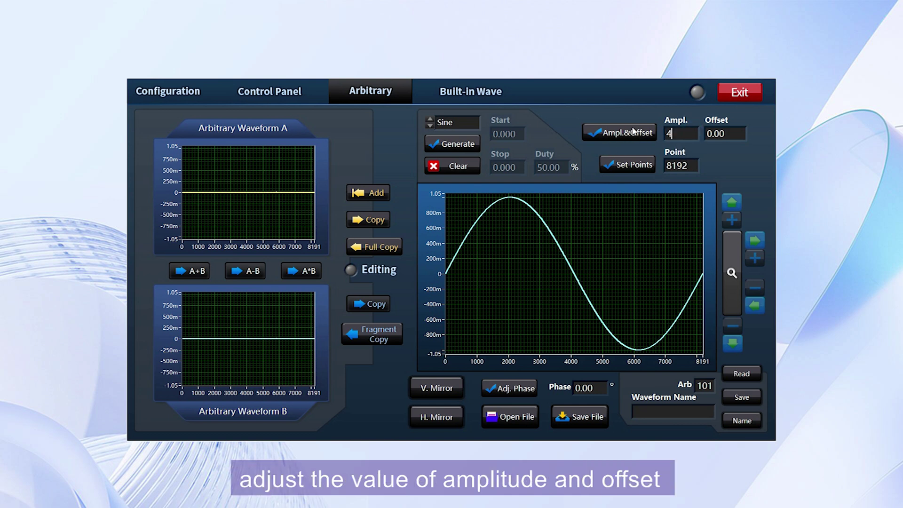
click(635, 138)
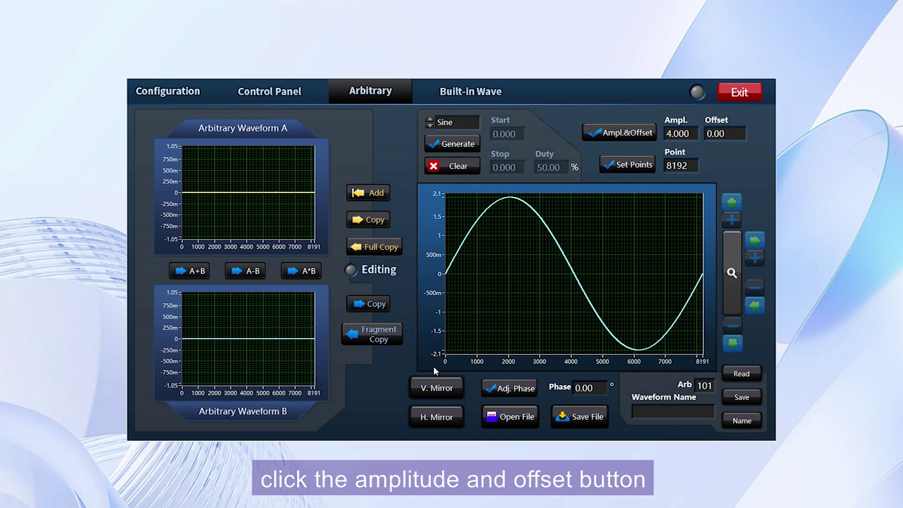
Try an offset of 3 on the sine waveform, and set the offset back to 0.
double_click(716, 134)
text(3)
click(614, 133)
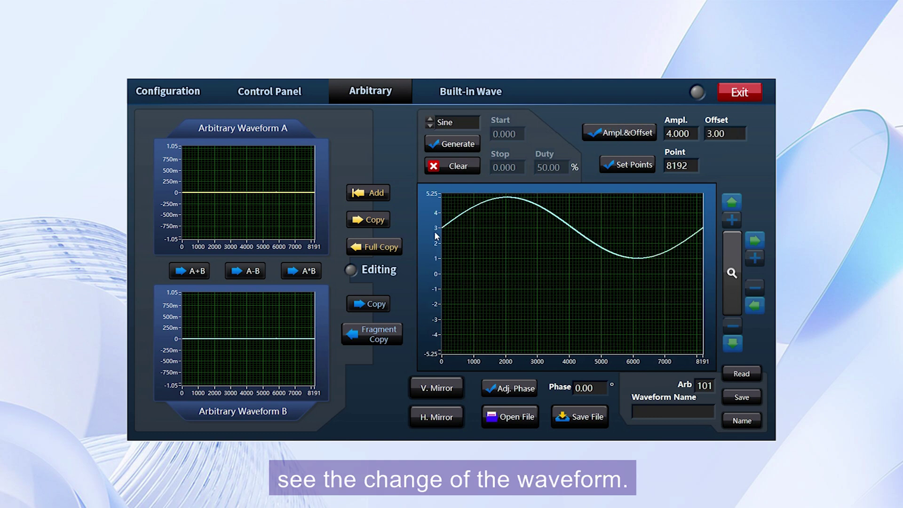
double_click(716, 134)
text(0)
click(627, 133)
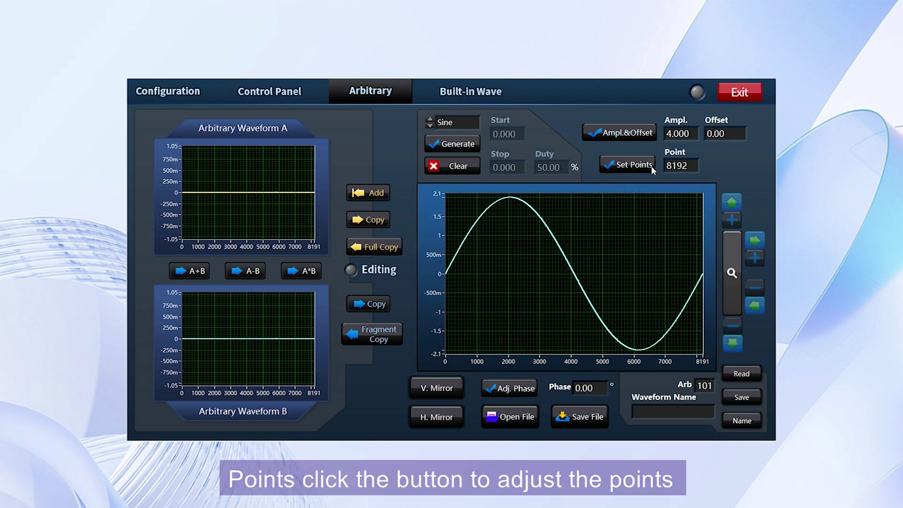
Set the sine waveform's number of points to 500.
drag(686, 165, 664, 165)
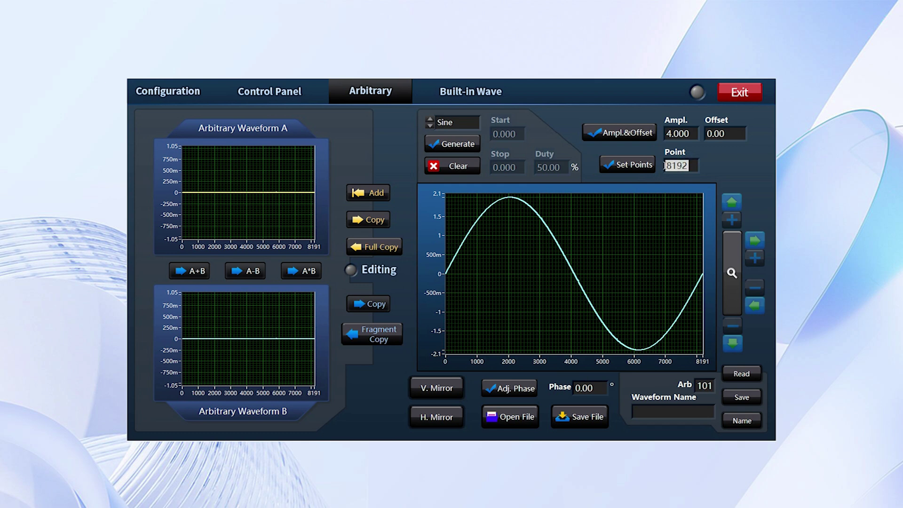
text(500)
click(630, 166)
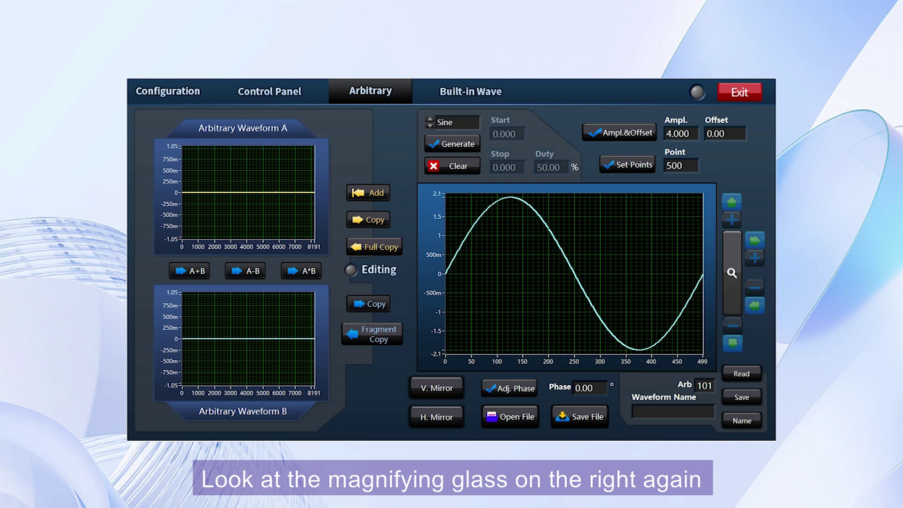
Examine the waveform with the magnifier, scaling and shifting the display along the vertical and horizontal axes.
click(732, 272)
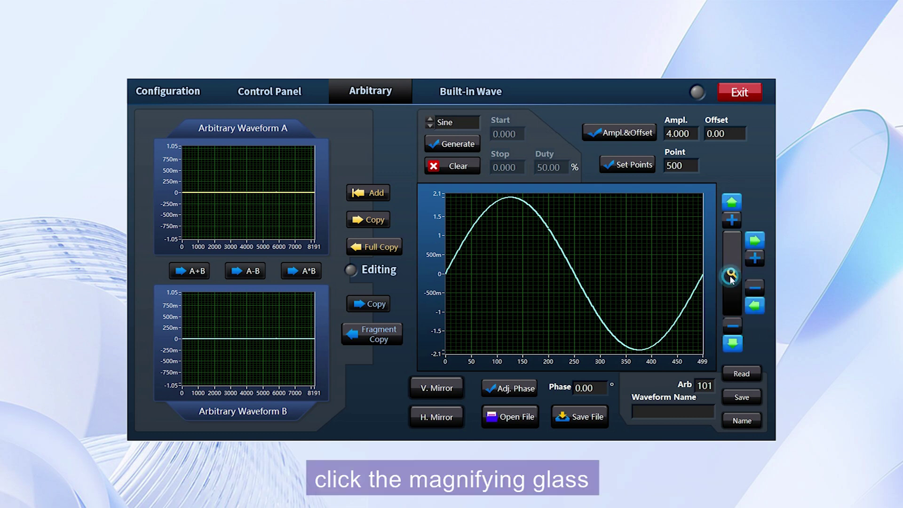
click(732, 218)
click(731, 203)
click(731, 203)
click(733, 326)
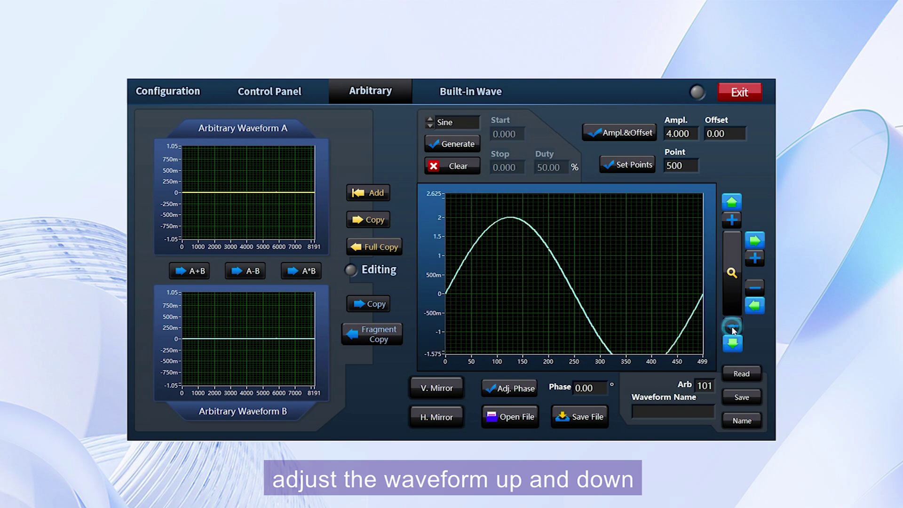
click(755, 258)
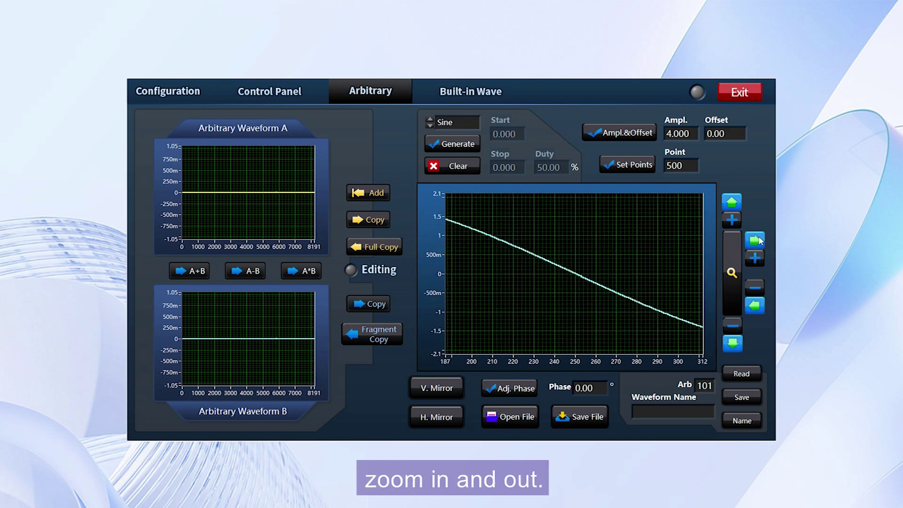
click(755, 241)
click(755, 241)
click(754, 241)
click(755, 288)
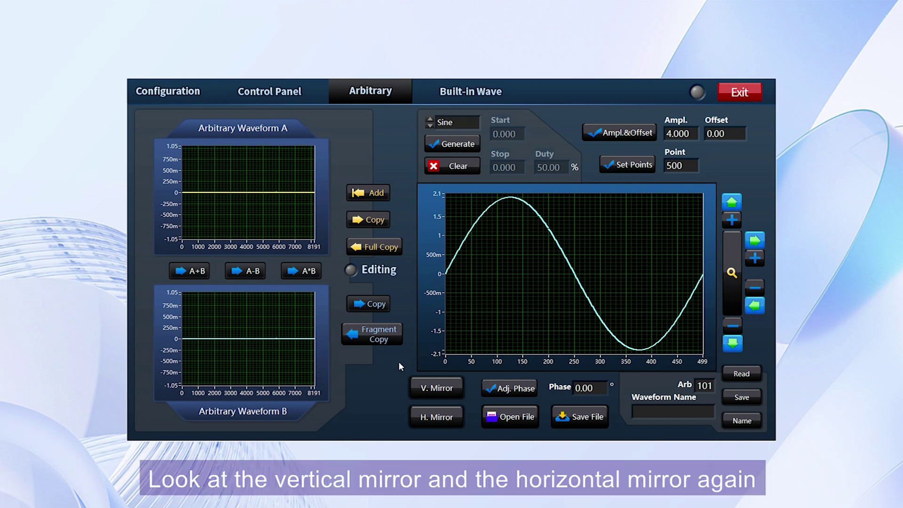
Mirror the waveform vertically and horizontally, and adjust its phase to 50°.
click(444, 391)
click(444, 418)
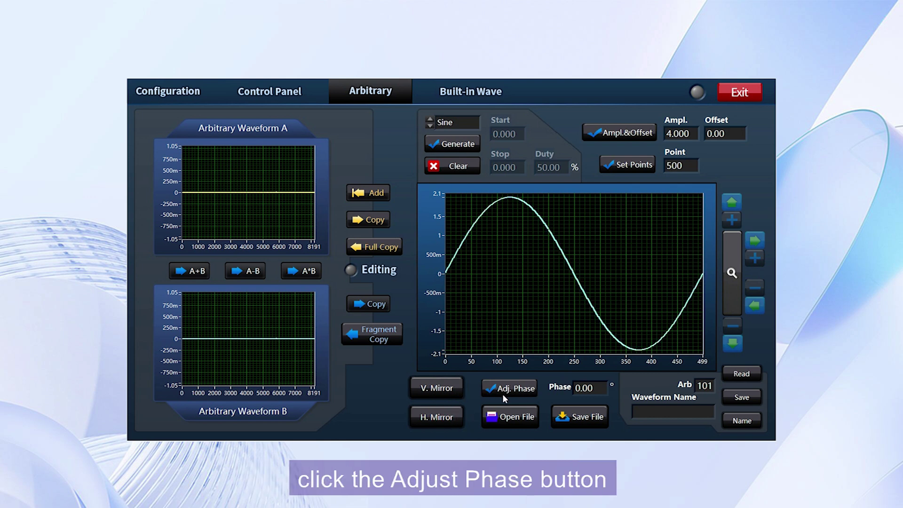
double_click(601, 391)
text(50)
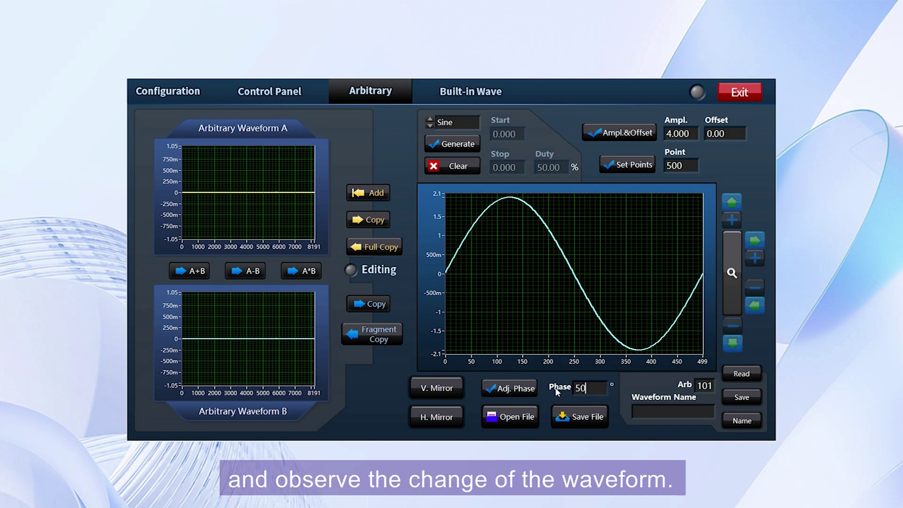
click(516, 389)
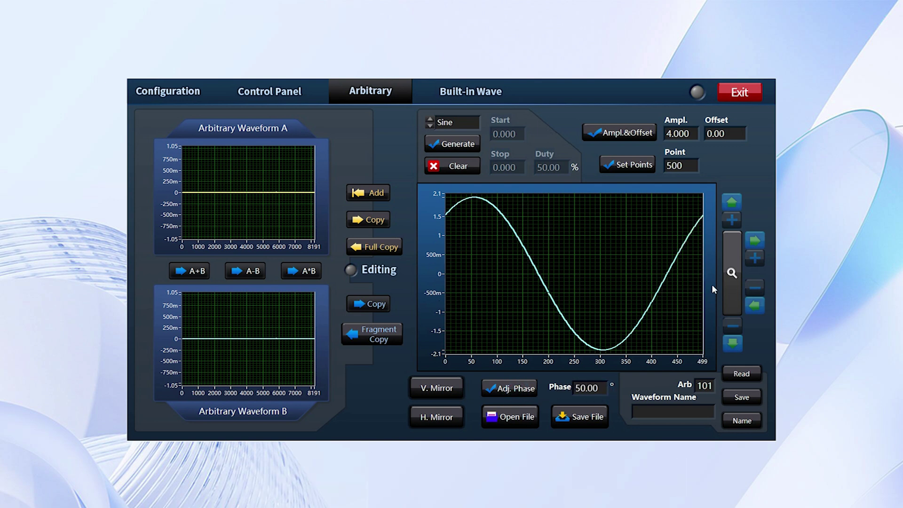
Clear the main graph and generate a Pulse waveform with 50% duty.
click(461, 168)
click(452, 124)
click(458, 134)
click(461, 146)
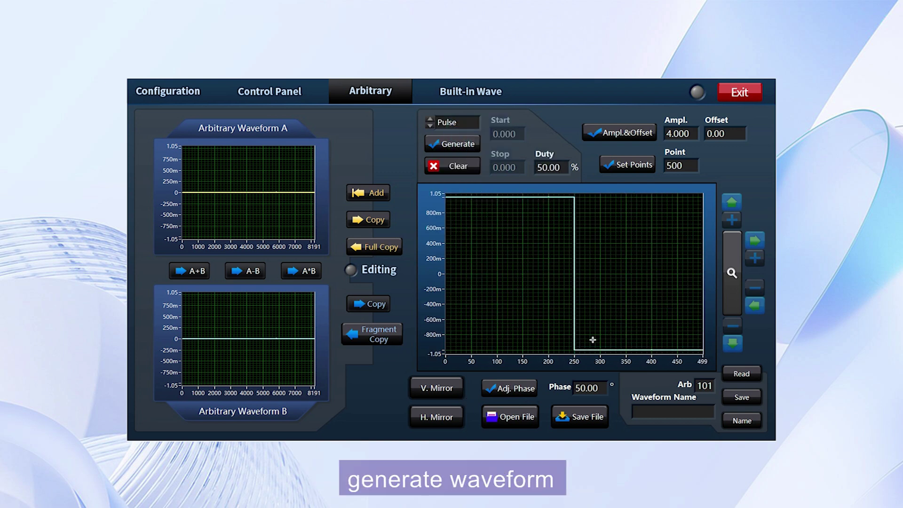
Set the pulse waveform's amplitude to 5 and its number of points to 8192.
double_click(691, 135)
text(5)
click(629, 133)
double_click(677, 168)
text(8192)
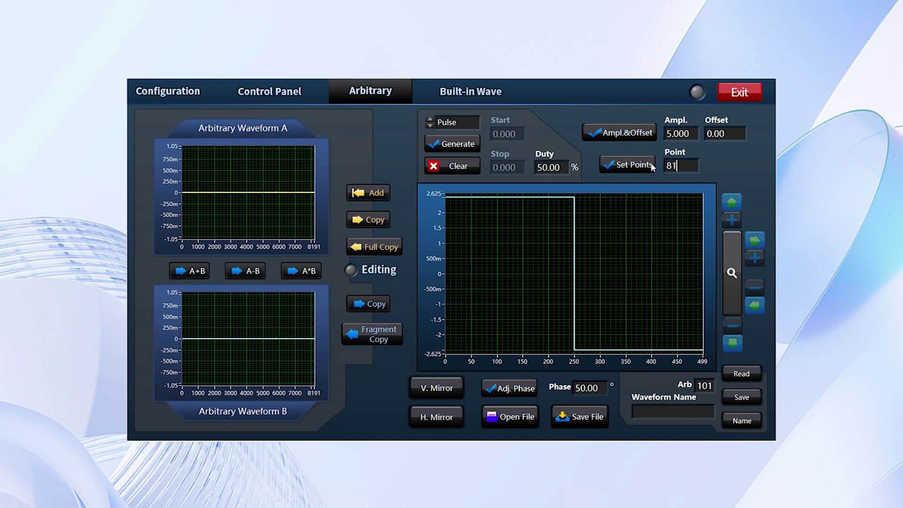
click(639, 164)
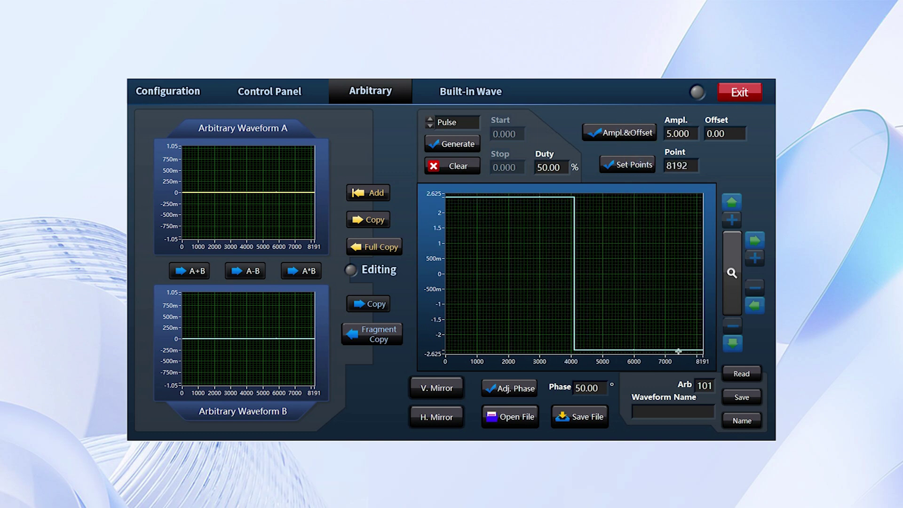
Copy the full pulse to arbitrary waveform A and append it repeatedly until waveform A ends at point 188415.
click(375, 249)
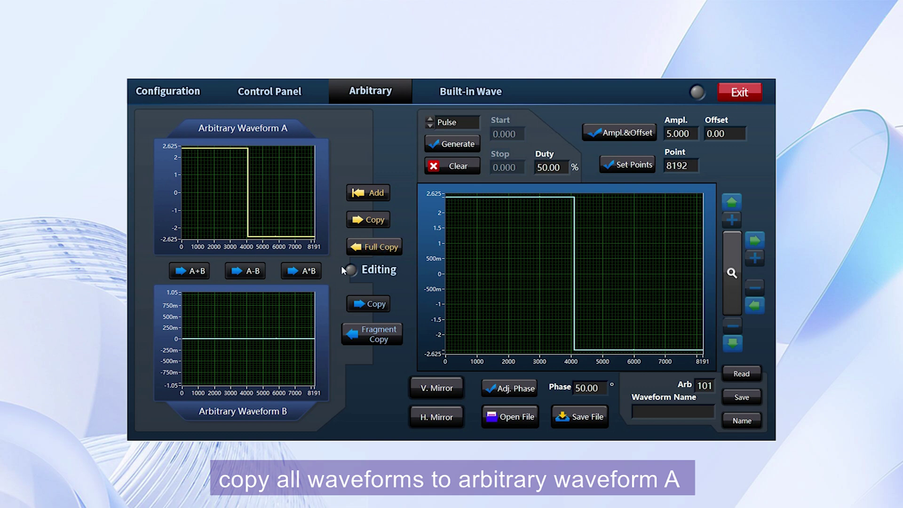
click(372, 194)
click(372, 194)
click(372, 194)
click(373, 194)
click(372, 194)
click(373, 194)
click(372, 194)
click(372, 195)
click(373, 194)
click(372, 194)
click(372, 194)
click(372, 194)
click(372, 194)
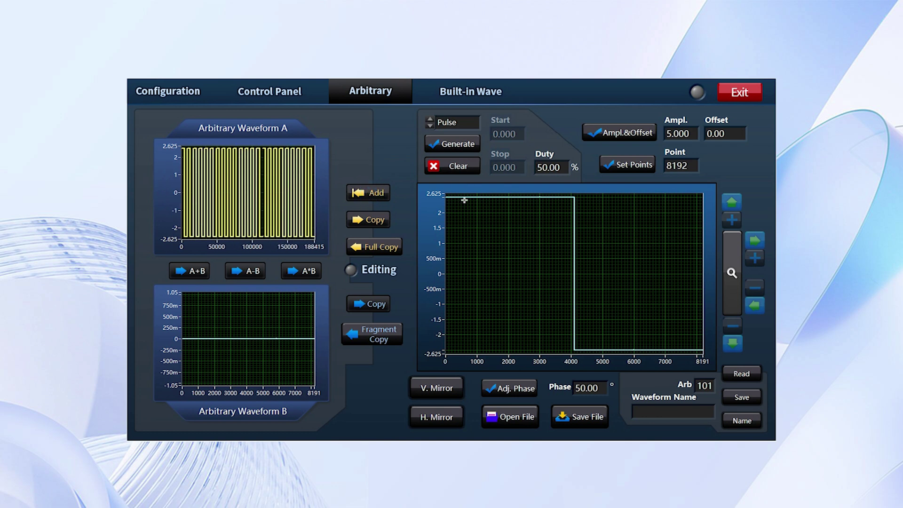
Replace the pulse in the main graph with a generated DC waveform and append it to arbitrary waveform A.
click(455, 168)
click(459, 122)
click(454, 141)
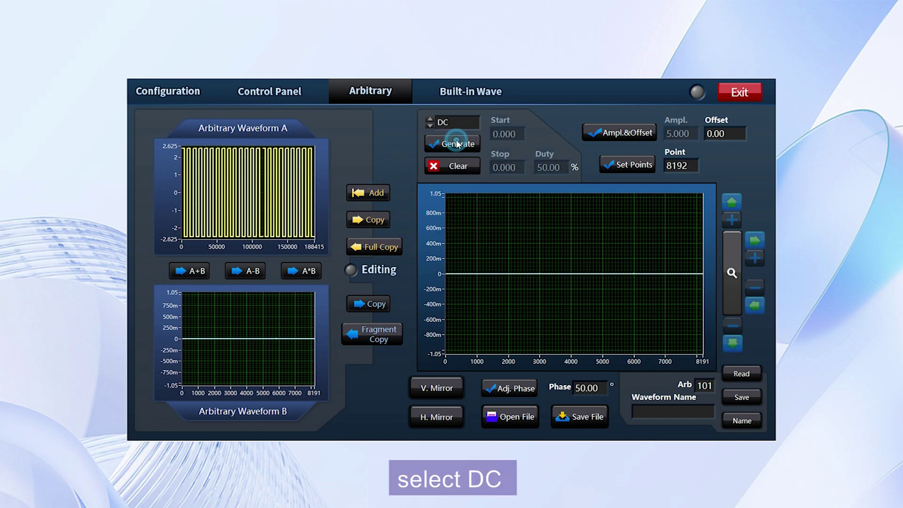
click(455, 145)
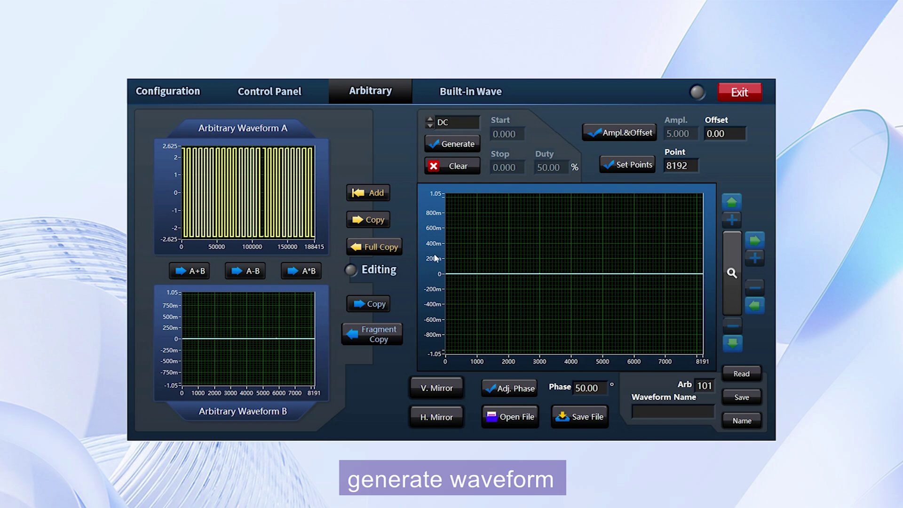
click(377, 193)
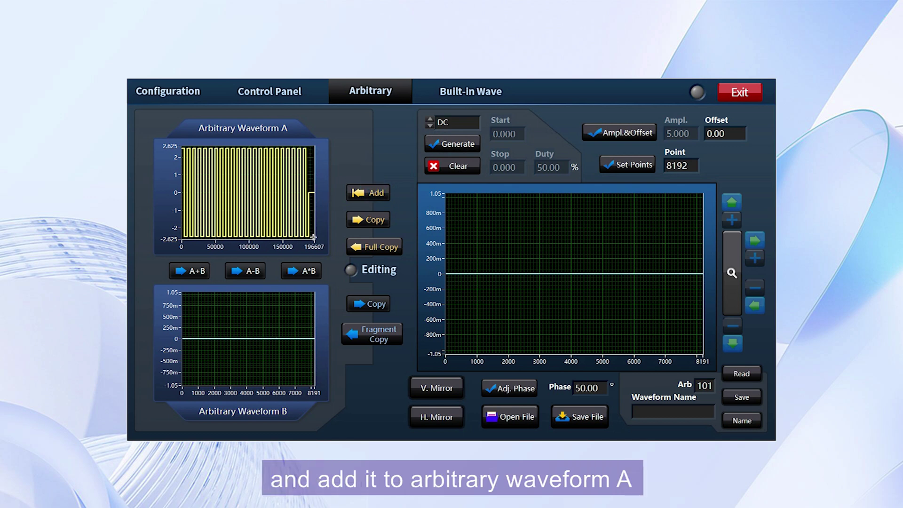
Copy arbitrary waveform A into the main graph and save it to Arb position 101 under the name 22+1.
click(368, 221)
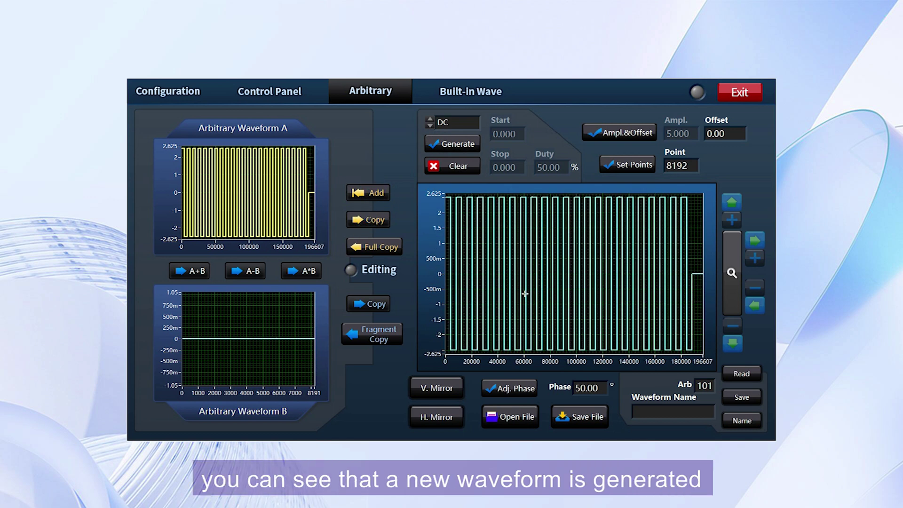
click(658, 412)
text(22+1)
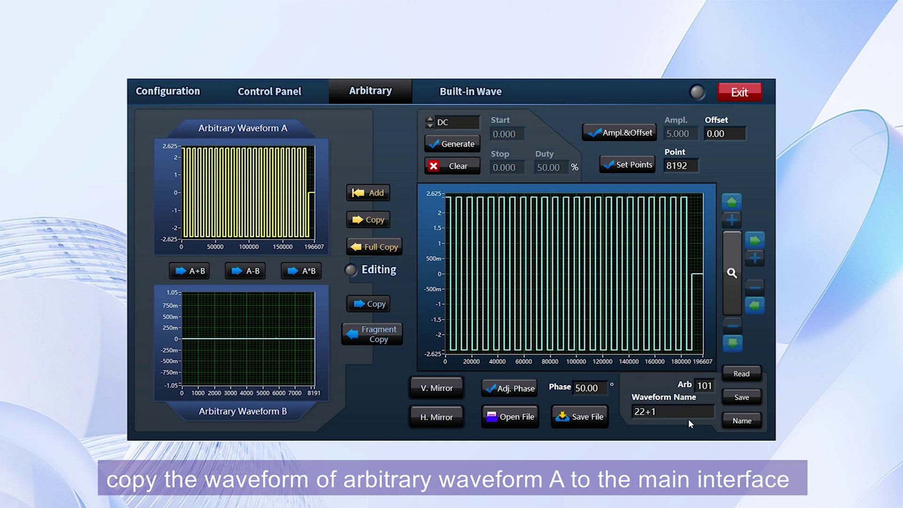
click(748, 421)
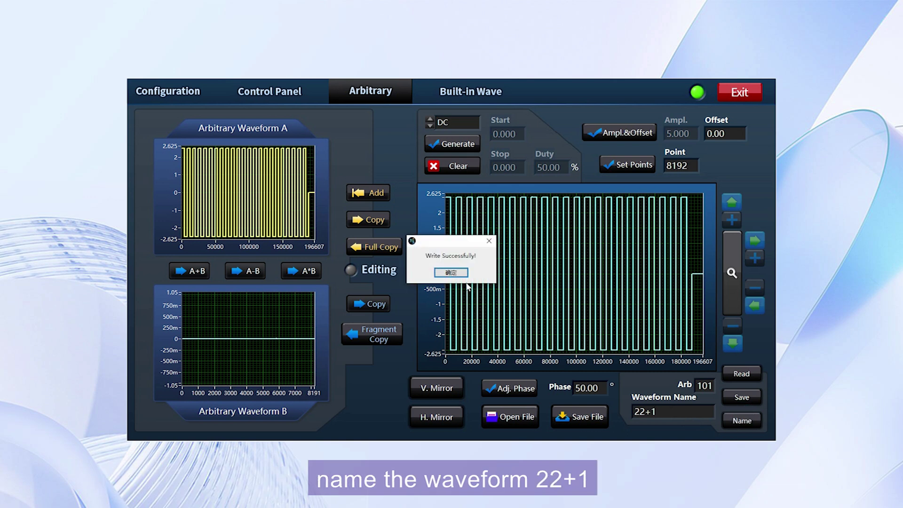
click(450, 273)
click(737, 398)
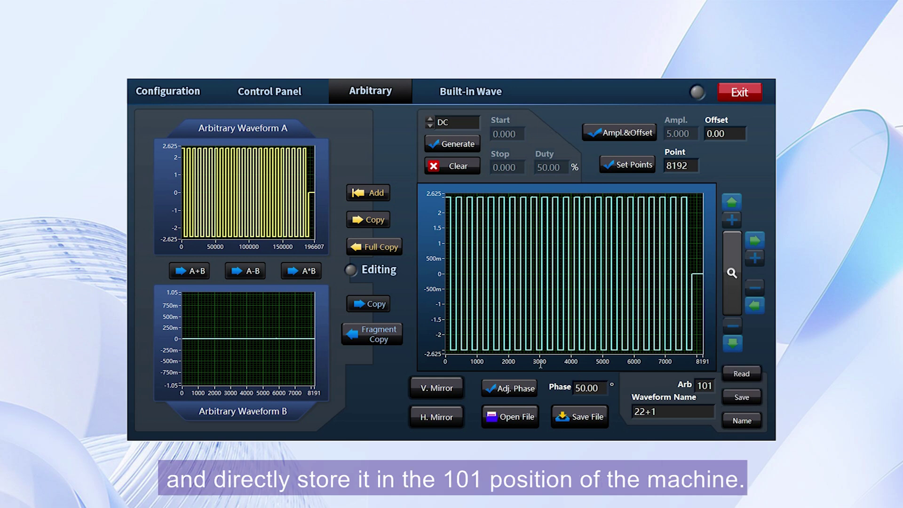
Clear the main graph and read the stored waveform back from Arb position 101.
click(453, 165)
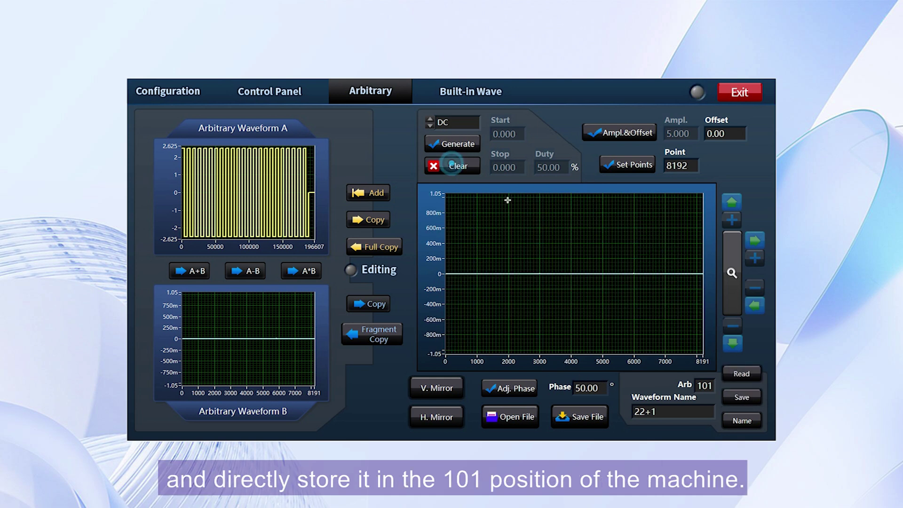
click(740, 377)
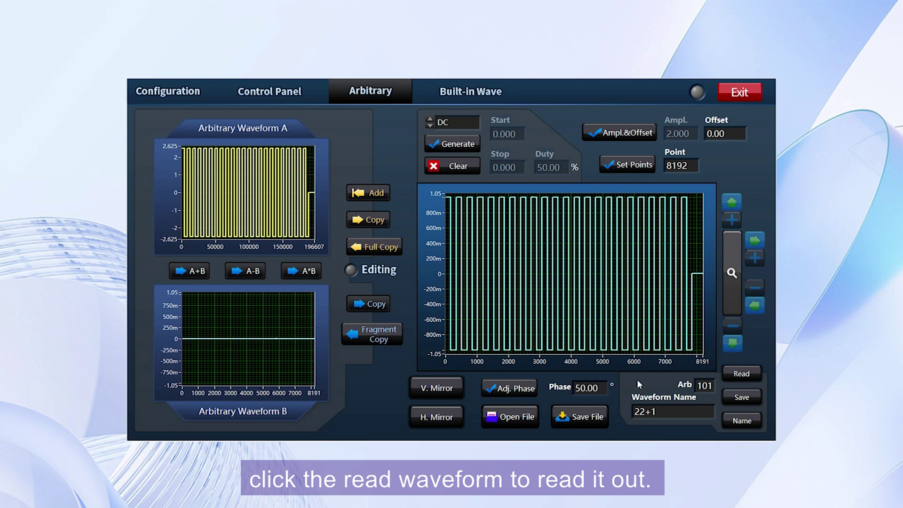
Clear the main graph and arbitrary waveform A, and generate a sine waveform.
click(464, 166)
click(379, 248)
click(452, 122)
click(463, 88)
click(447, 144)
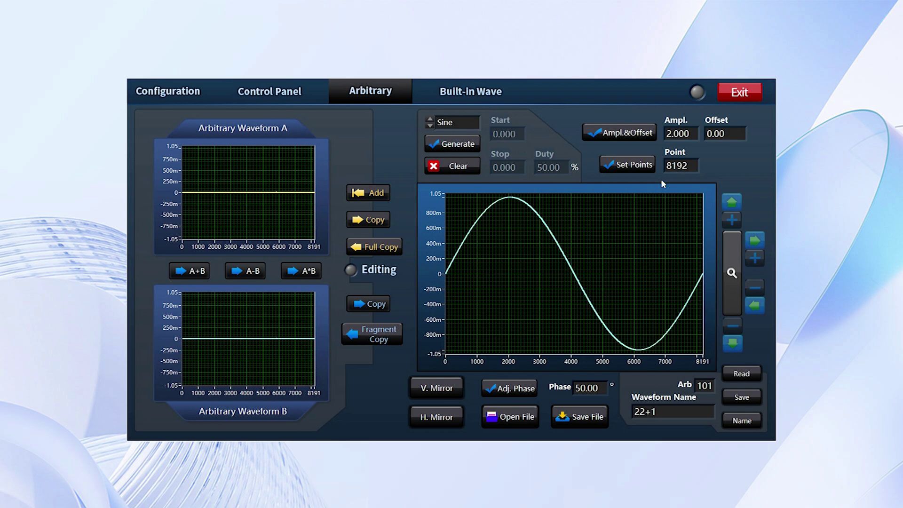
Set the sine amplitude to 1 and copy the full waveform to arbitrary waveform A.
drag(694, 134, 662, 134)
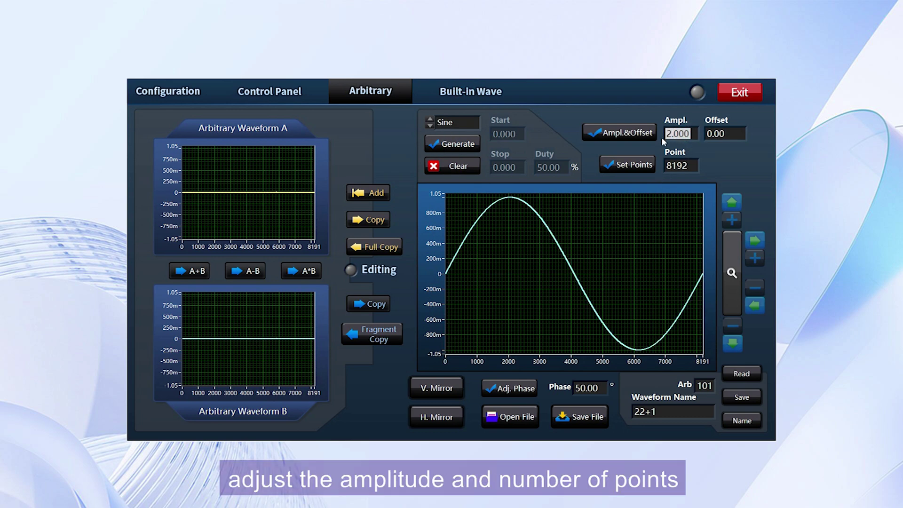
text(1)
click(623, 131)
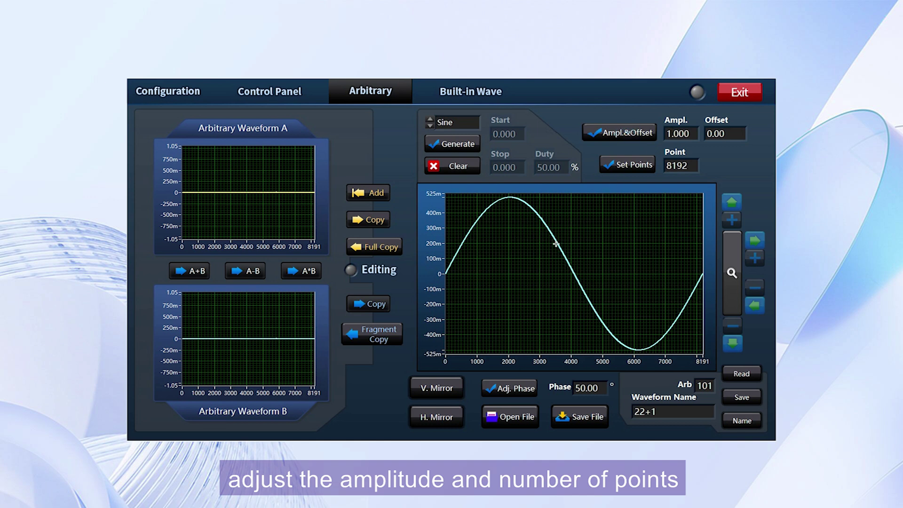
click(379, 244)
Set the sine amplitude to 2 and append the cycle to arbitrary waveform A.
text(2)
click(633, 134)
click(377, 193)
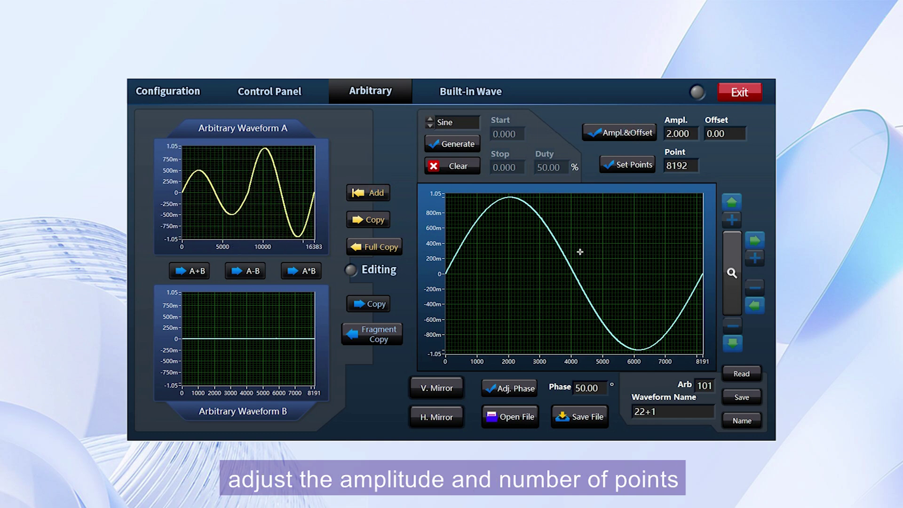
Set the sine amplitude to 3 and append the cycle to arbitrary waveform A.
double_click(681, 134)
text(3)
click(630, 133)
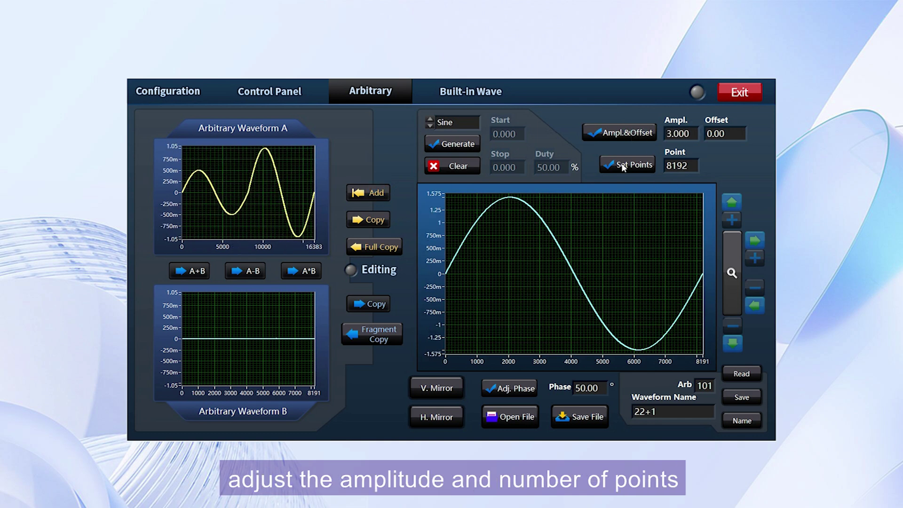
click(375, 194)
Set the sine amplitude to 4 and append the cycle to arbitrary waveform A.
double_click(680, 134)
text(4)
click(619, 134)
click(375, 192)
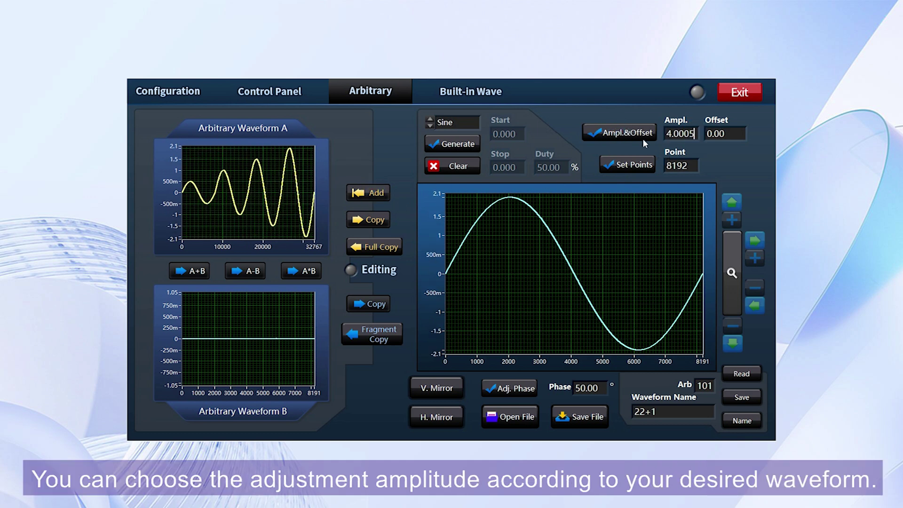
Set the sine amplitude to 5 and append the cycle to arbitrary waveform A.
text(55)
double_click(682, 133)
key(BackSpace)
text(5)
click(626, 136)
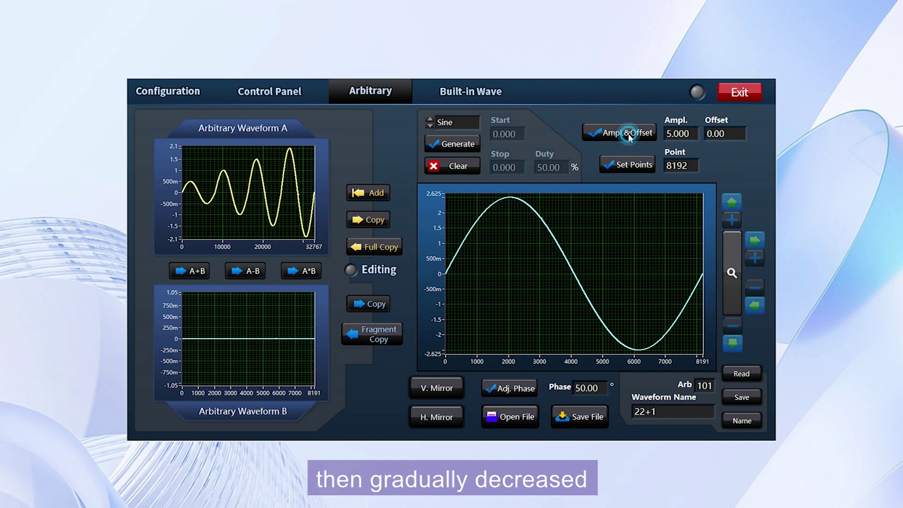
click(371, 193)
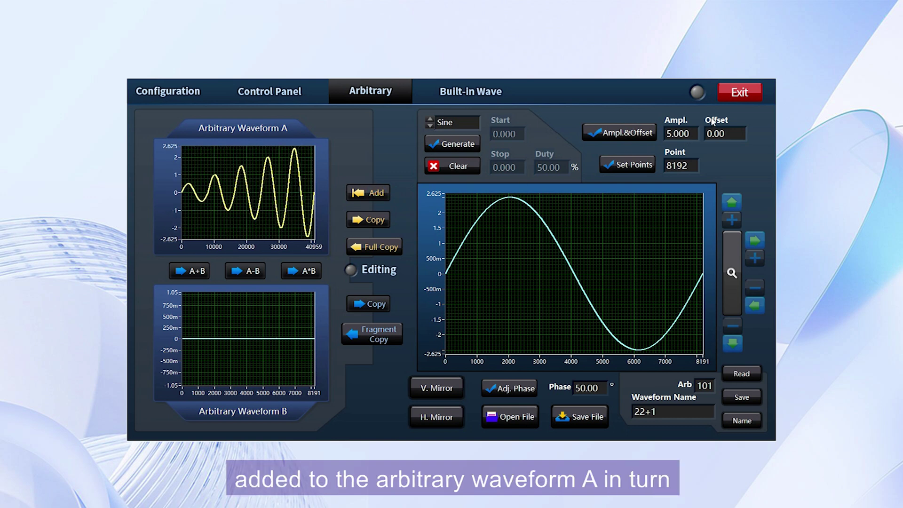
Set the sine amplitude to 0.5 and append the cycle to arbitrary waveform A.
double_click(677, 134)
text(0.5)
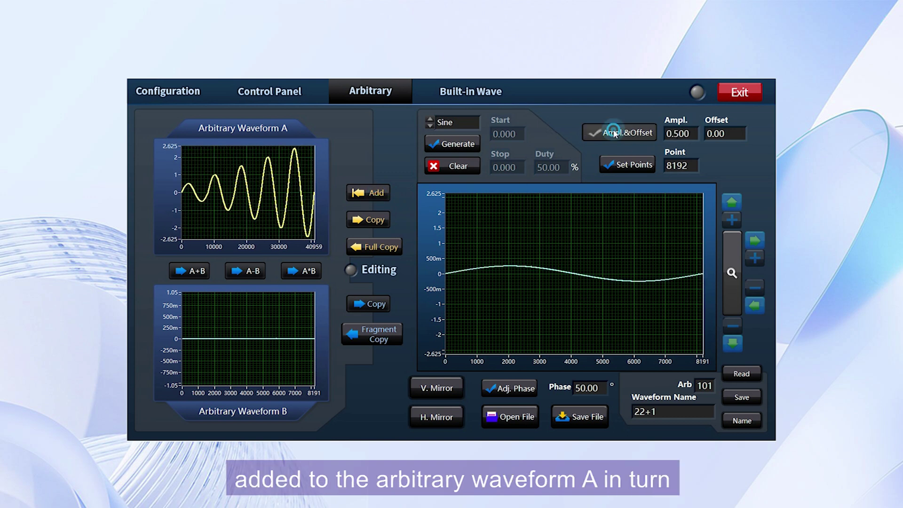
key(Return)
click(370, 192)
Set the sine amplitude back to 1 and append another cycle to arbitrary waveform A.
double_click(679, 133)
text(1)
click(636, 132)
click(370, 193)
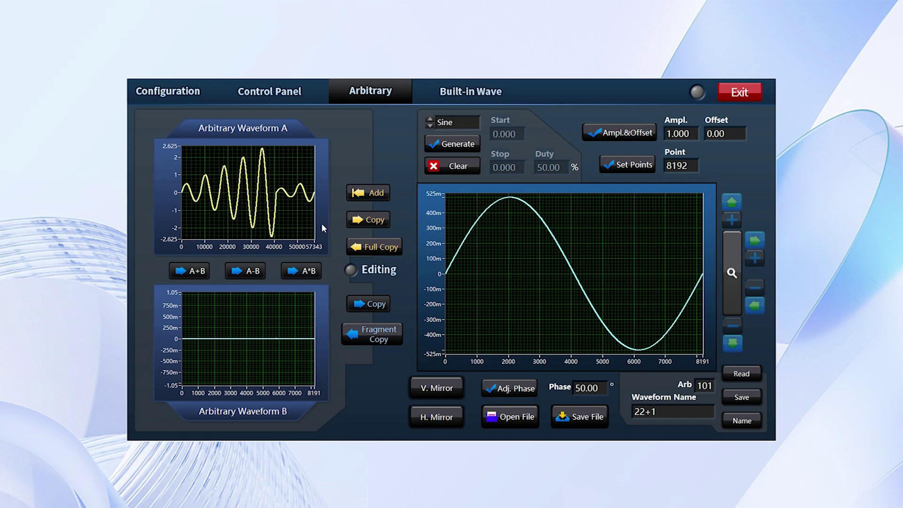
Set the sine amplitude to 2 and append another cycle to the end of arbitrary waveform A.
double_click(689, 134)
key(BackSpace)
text(2)
click(630, 134)
click(371, 192)
Set the sine amplitude to 3 and append another cycle to the end of arbitrary waveform A.
click(690, 133)
double_click(690, 133)
text(3)
click(630, 132)
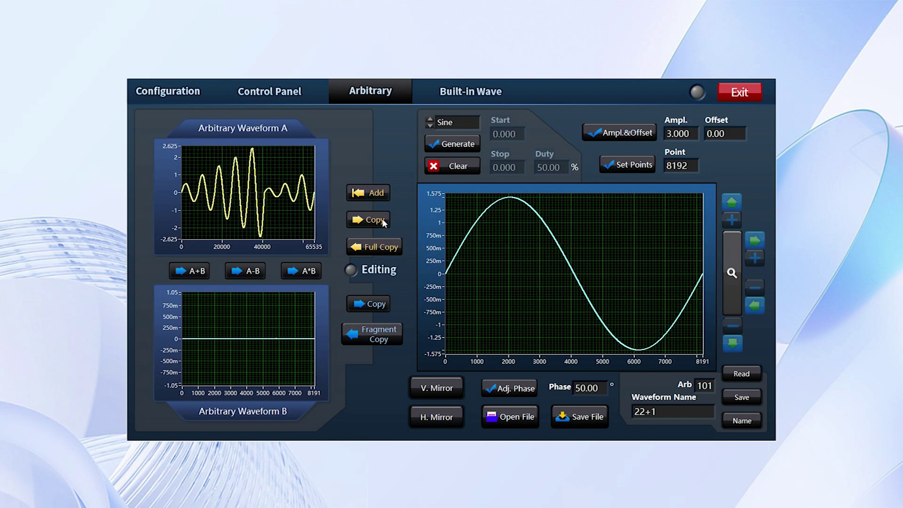
click(370, 193)
Copy arbitrary waveform A into the editing graph and set the Arb storage number to 102.
click(373, 220)
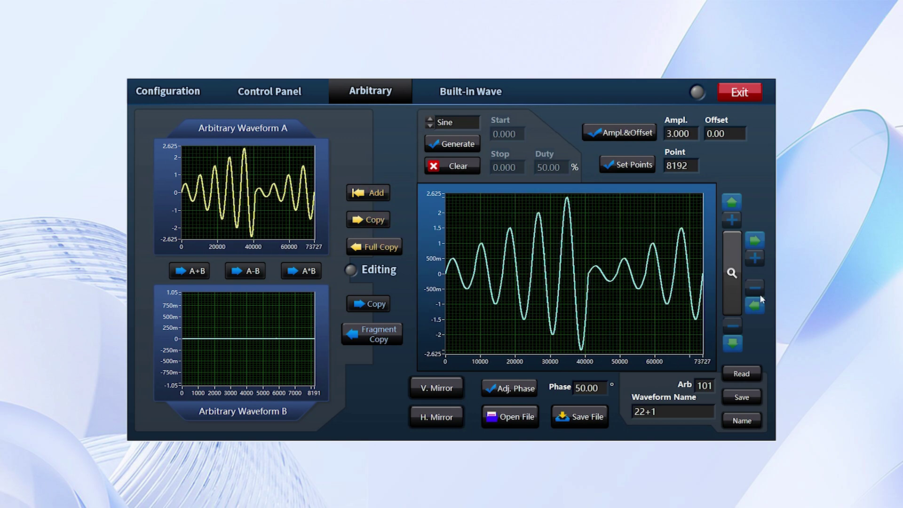
click(710, 386)
text(2)
Name the waveform sin01 and save it to Arb storage 102.
click(687, 418)
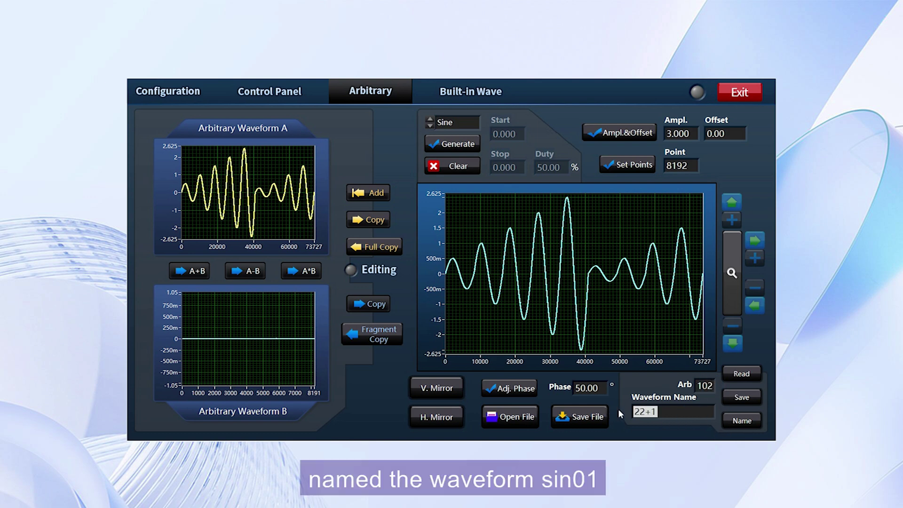
text(sin01)
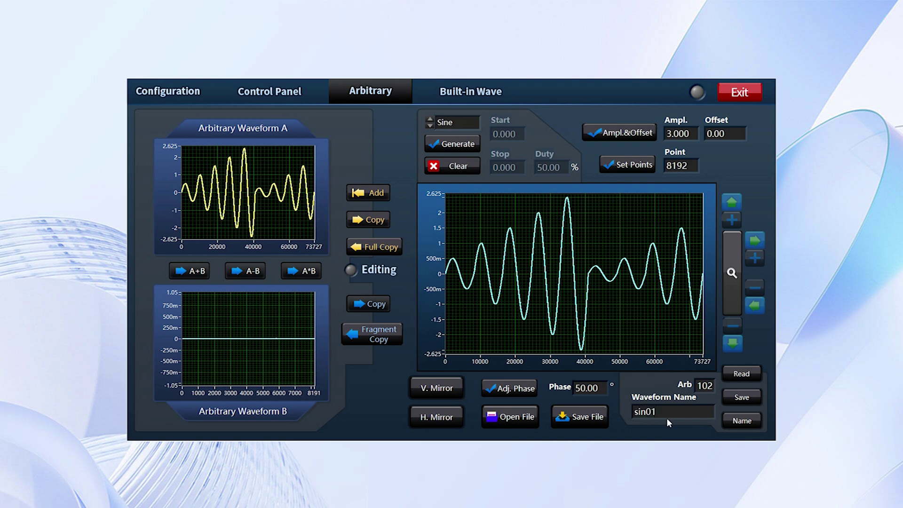
click(742, 420)
click(450, 273)
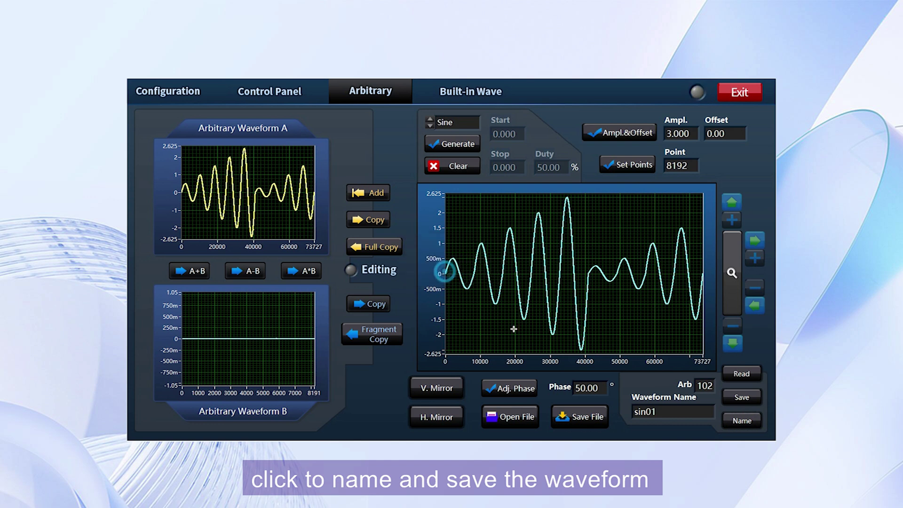
click(741, 397)
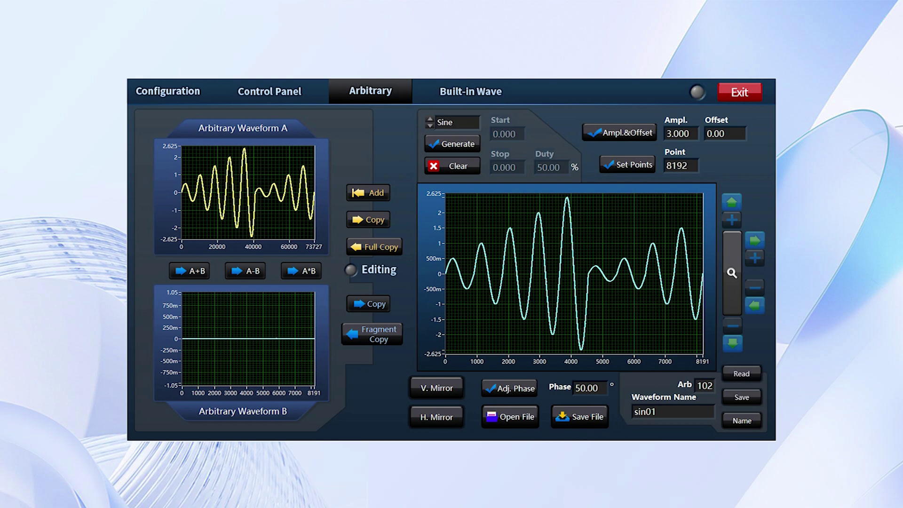
Export the edited waveform to the desktop as a CSV file named sin01.
click(571, 419)
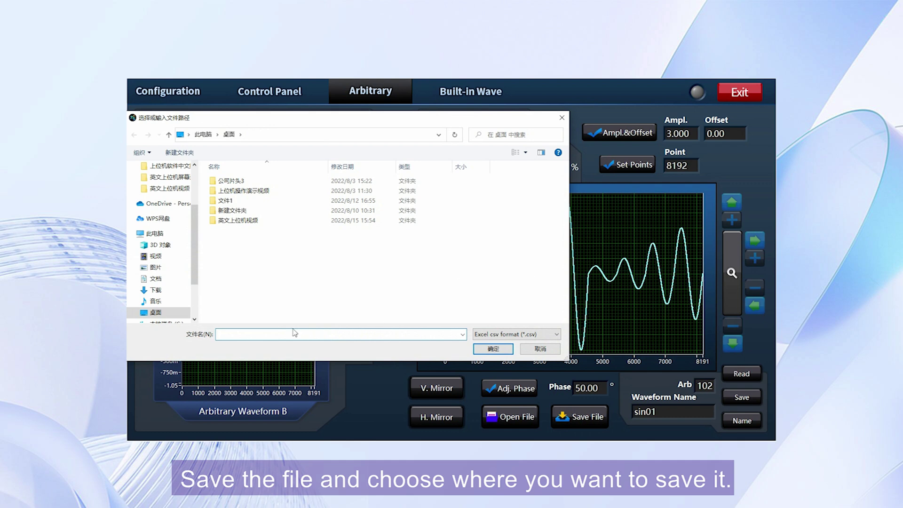
text(sin01)
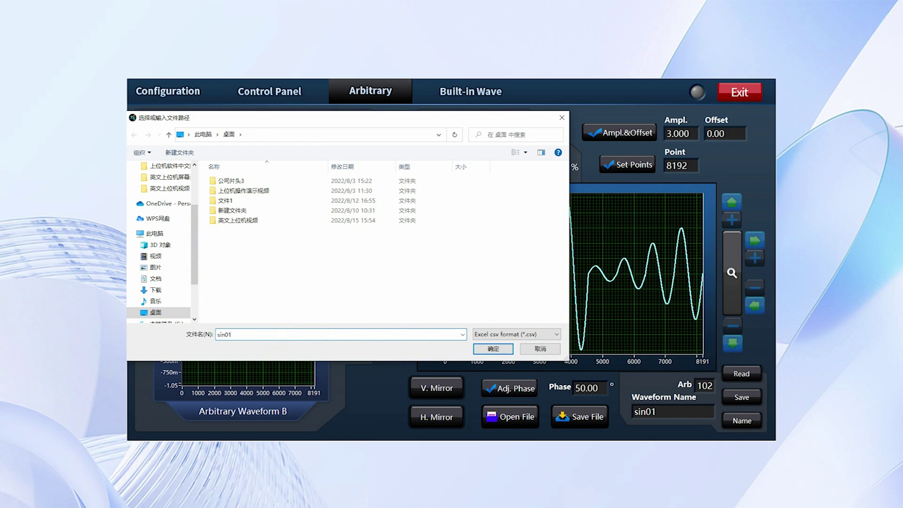
click(493, 348)
click(458, 273)
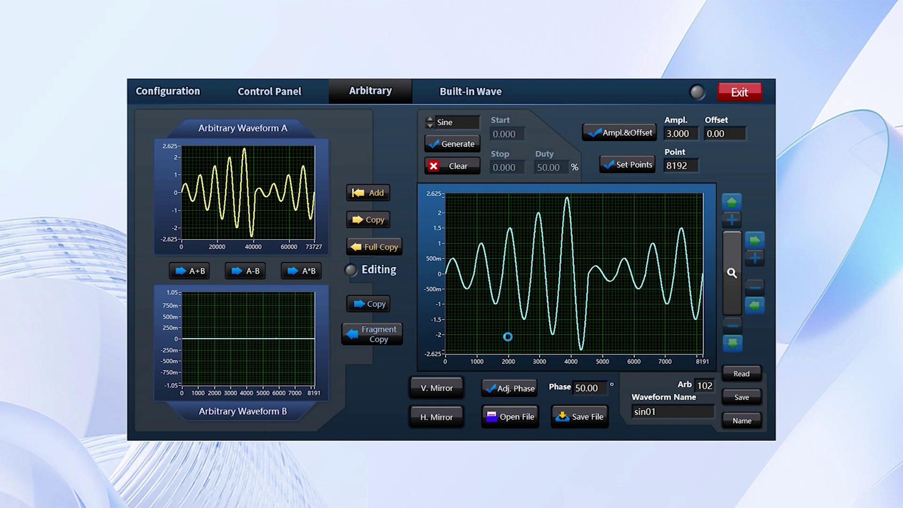
Examine the waveform point values in sin01.csv and put the spreadsheet away.
scroll(292, 320, down, 20)
scroll(297, 334, down, 12)
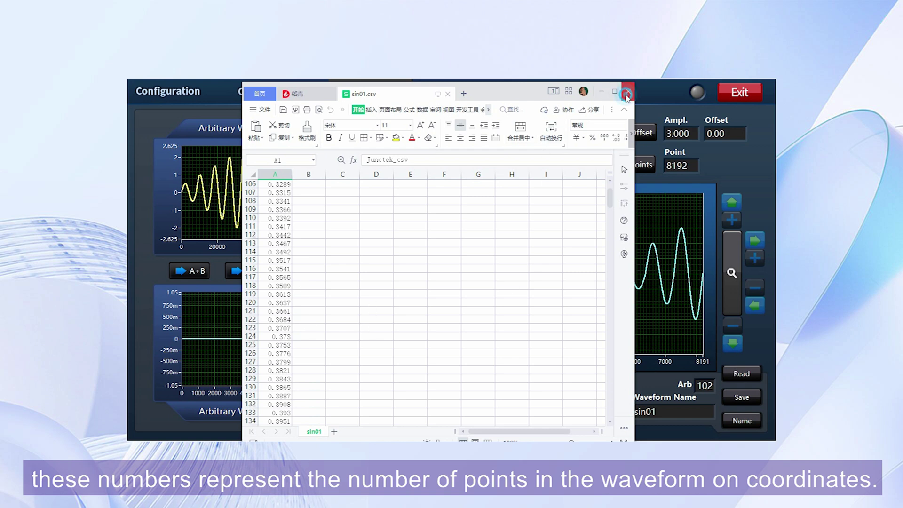
click(601, 92)
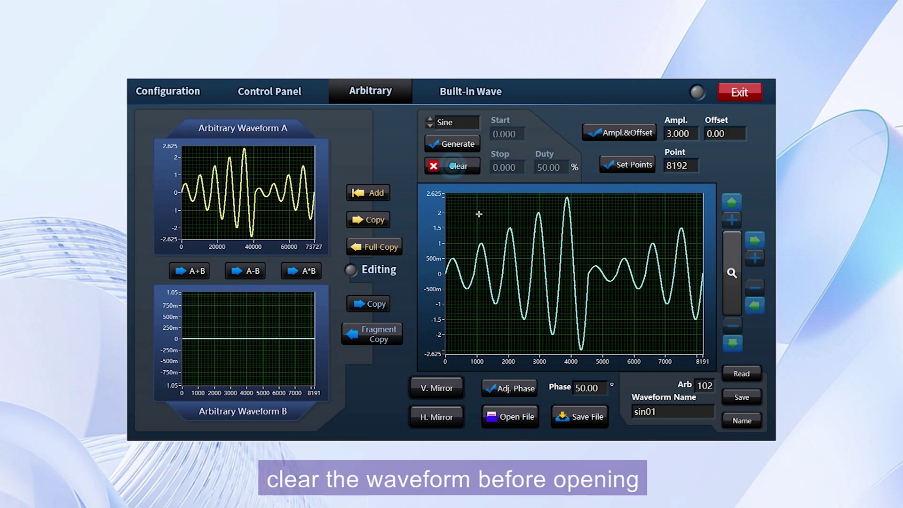
Clear the editing graph and load the waveform from the saved sin01 file.
click(468, 167)
click(511, 417)
click(226, 230)
click(494, 350)
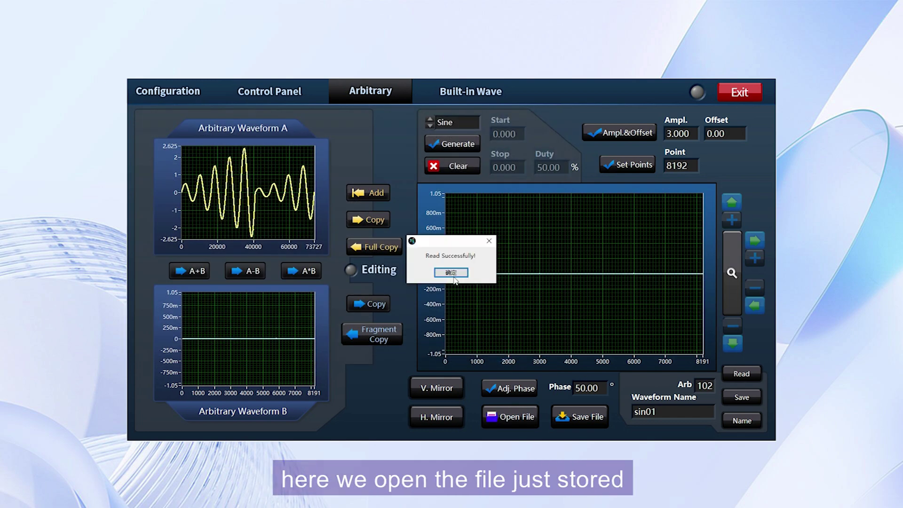
click(453, 272)
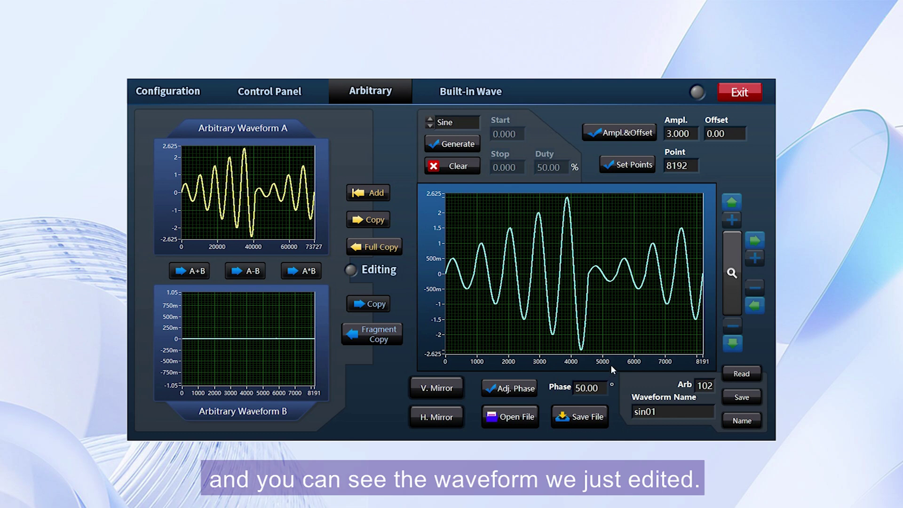
Clear the editing graph and arbitrary waveform A, and generate a Sinc waveform.
click(456, 167)
click(385, 245)
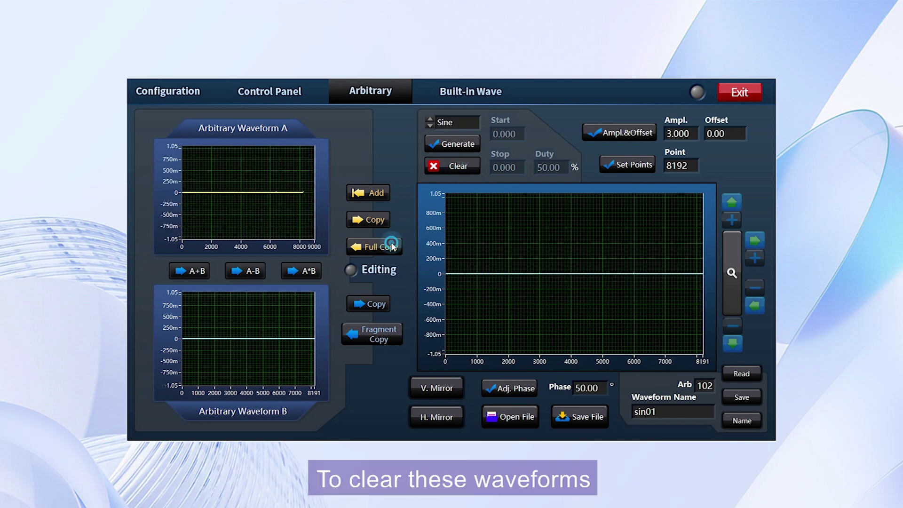
click(462, 121)
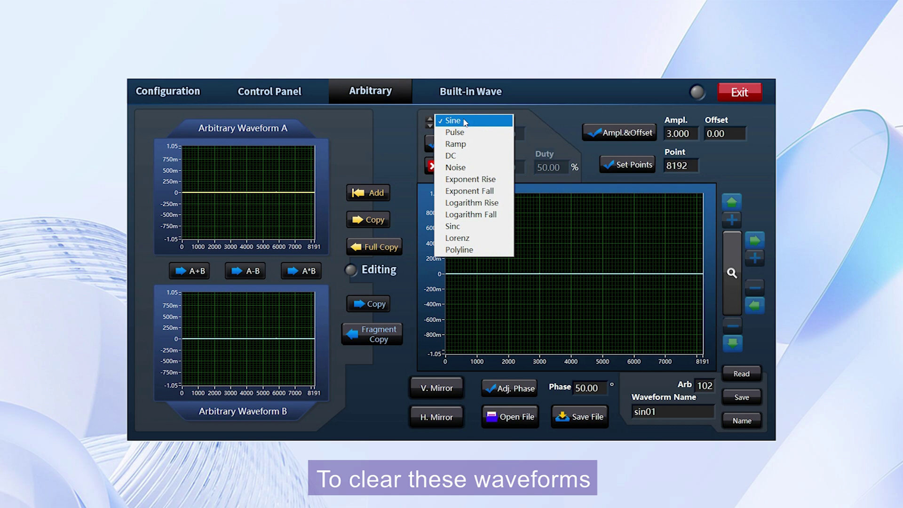
click(469, 227)
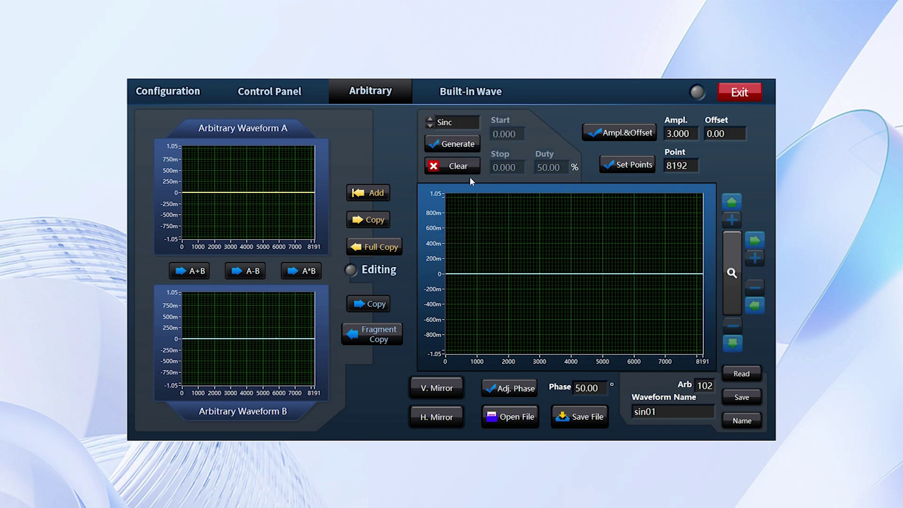
click(463, 146)
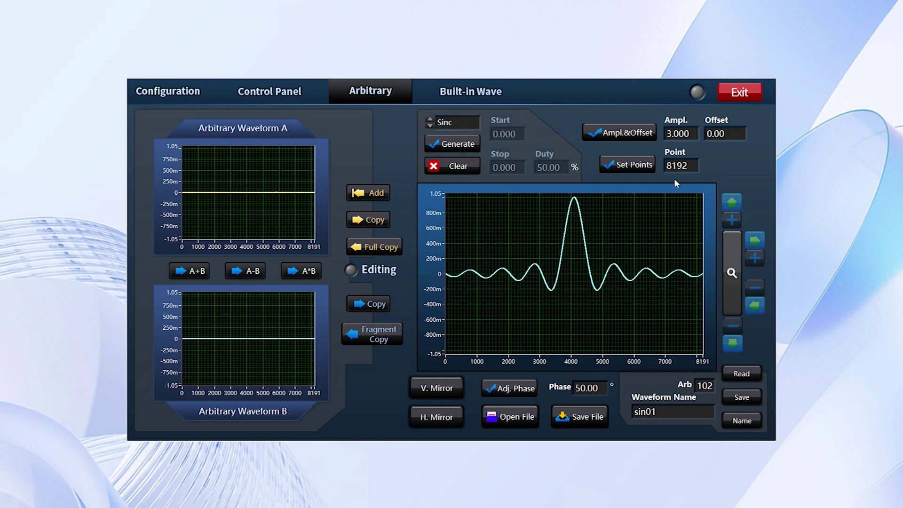
Set the Sinc amplitude to 4 and copy the full waveform to arbitrary waveform A.
double_click(693, 135)
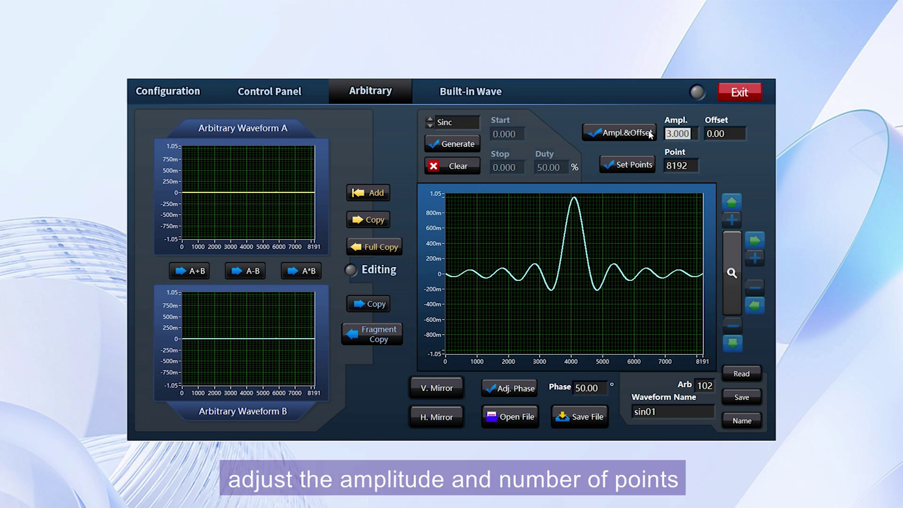
text(4)
click(634, 136)
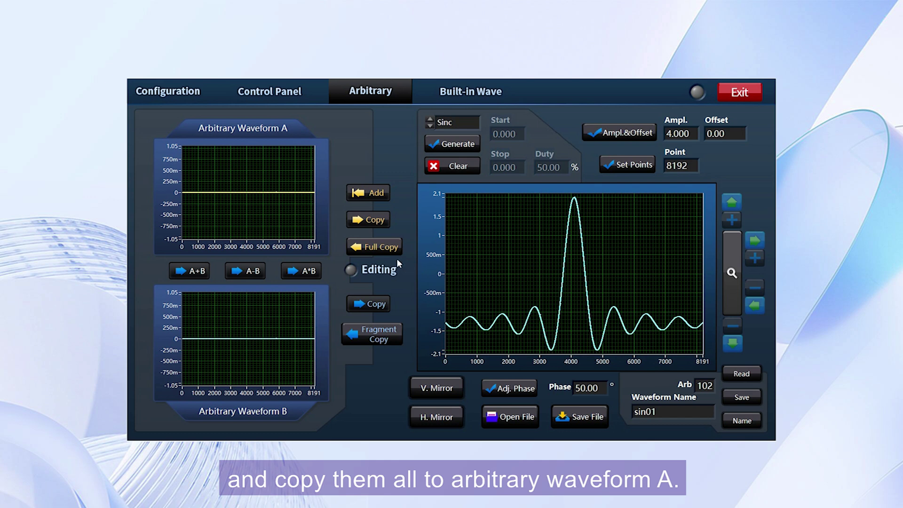
click(386, 250)
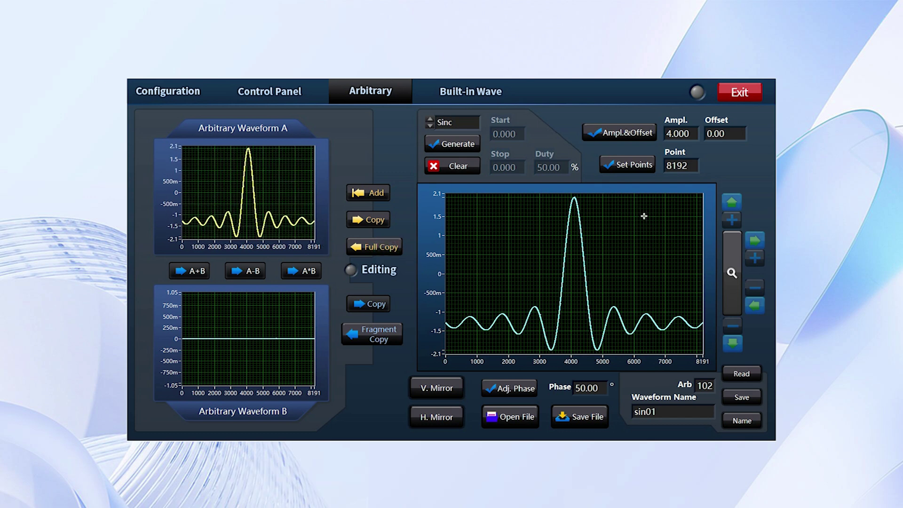
Generate a Lorenz waveform in the editing graph.
click(457, 124)
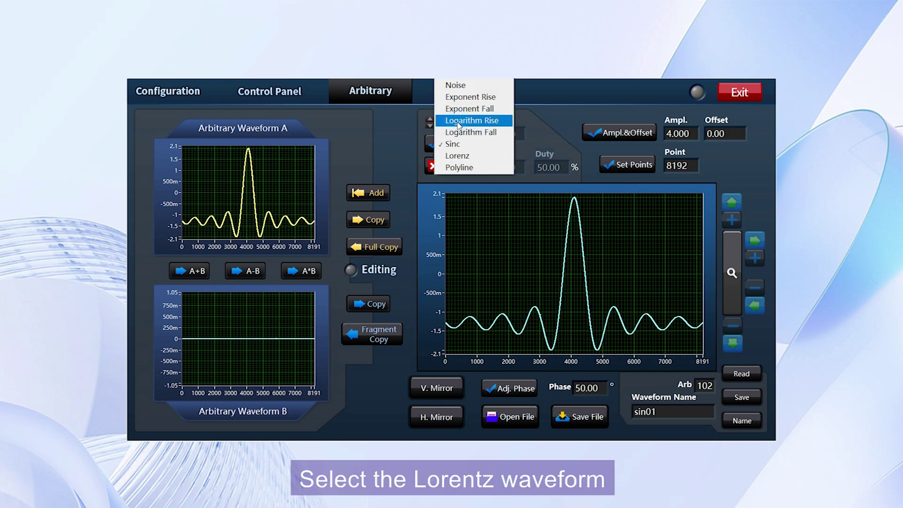
click(457, 156)
click(466, 146)
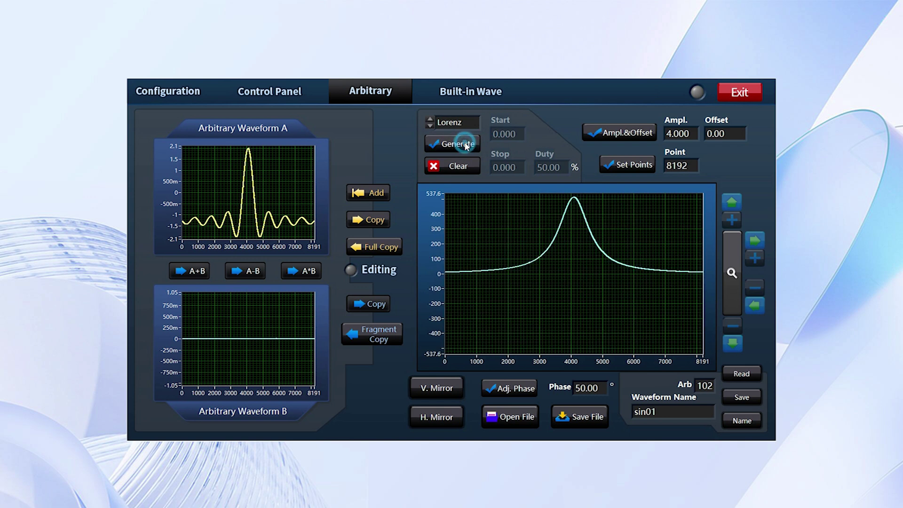
Set the Lorenz amplitude to 5 and copy the waveform to arbitrary waveform B.
double_click(692, 134)
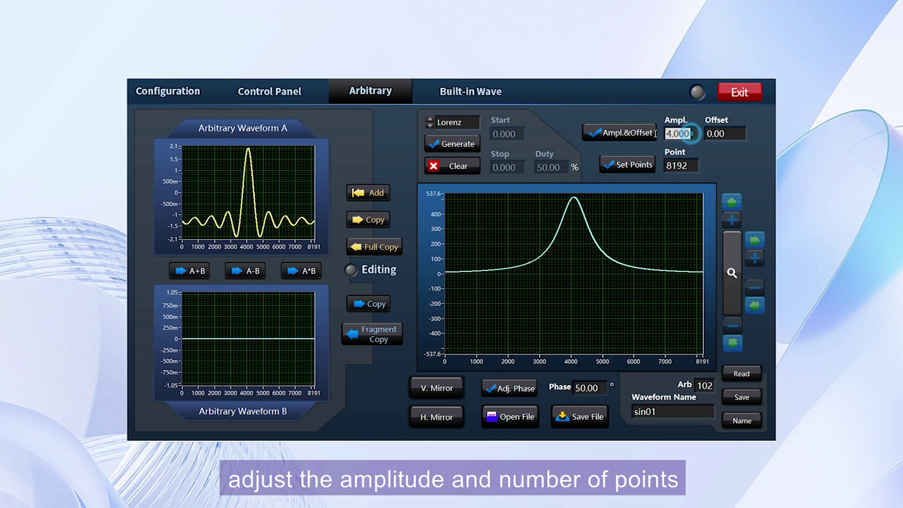
text(5)
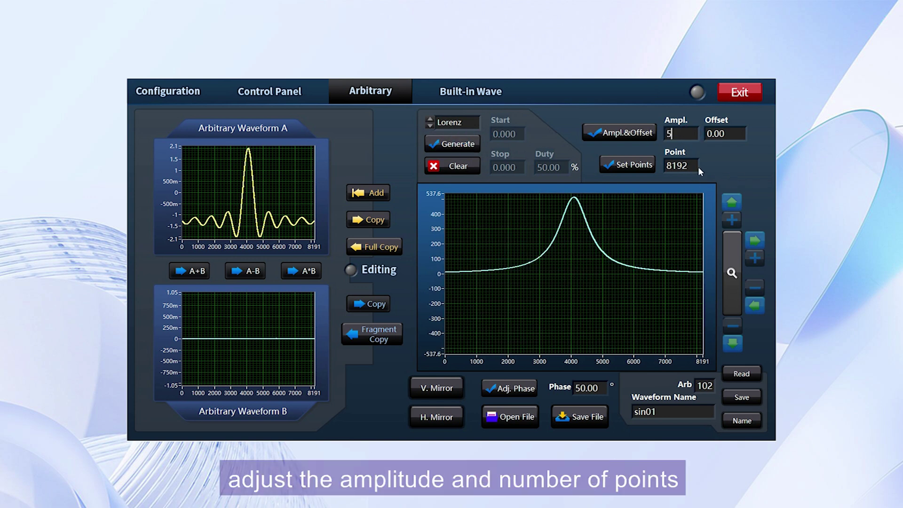
click(624, 133)
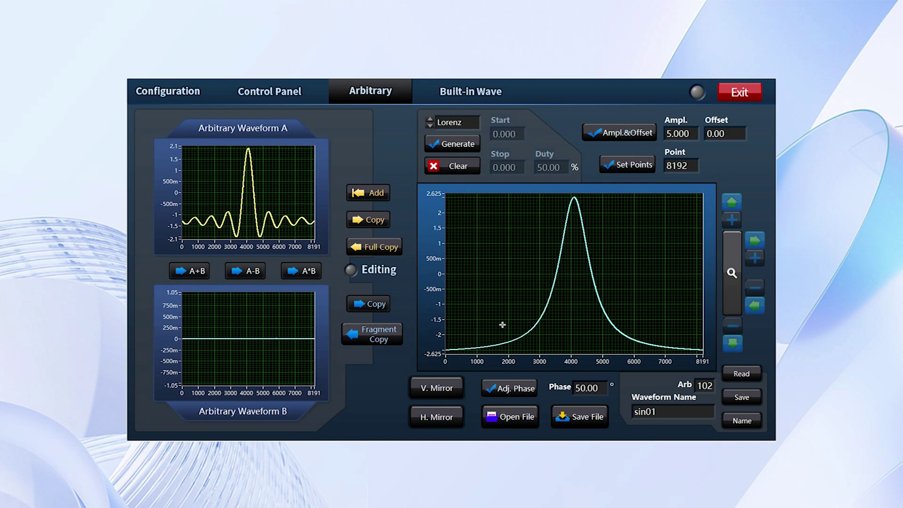
click(380, 339)
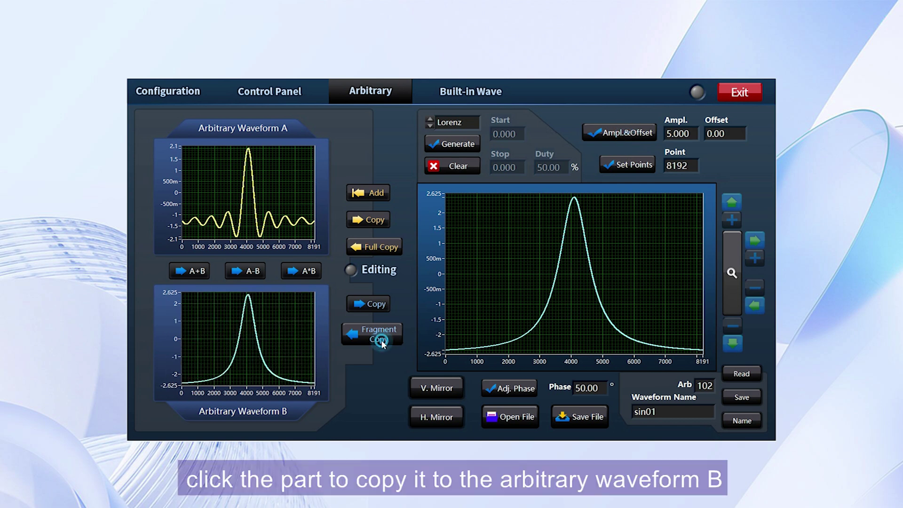
Calculate the sum A+B, the difference A-B and the product A*B of the two arbitrary waveforms in turn.
click(190, 271)
click(251, 273)
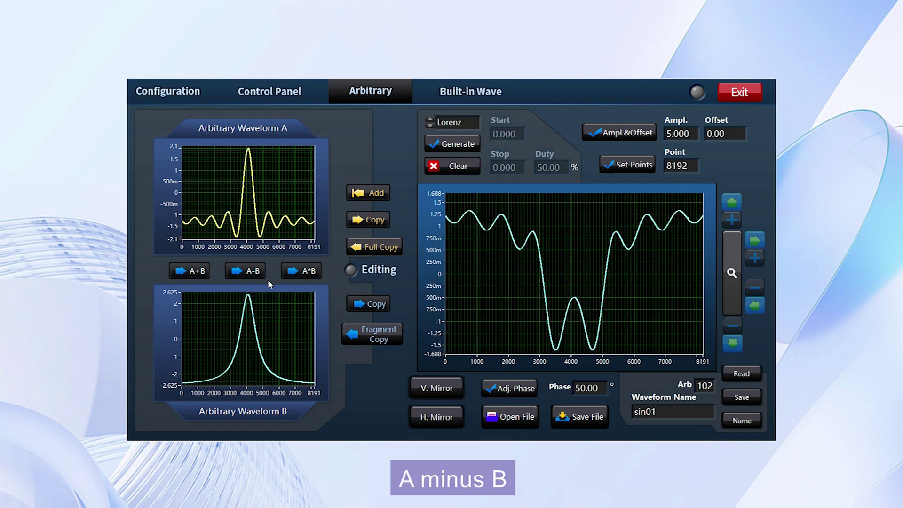
click(297, 273)
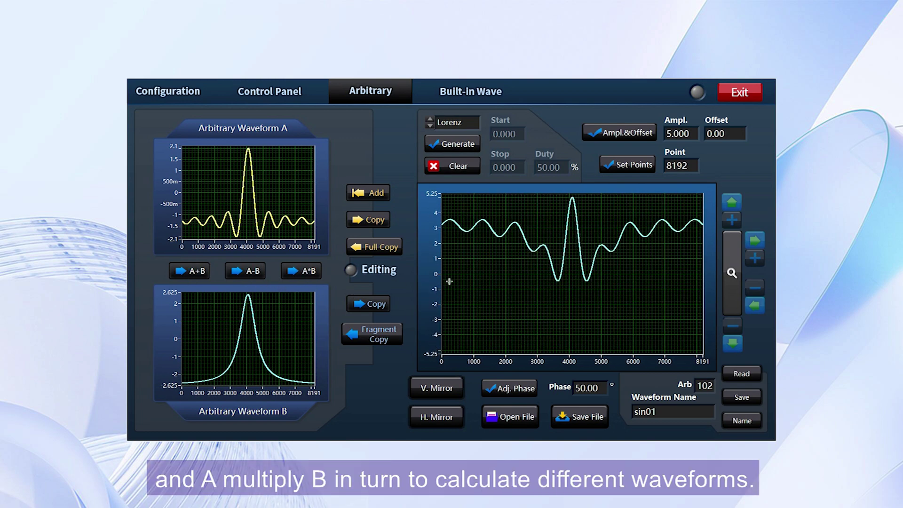
Clear the editing graph and both arbitrary waveforms A and B.
click(453, 168)
click(380, 246)
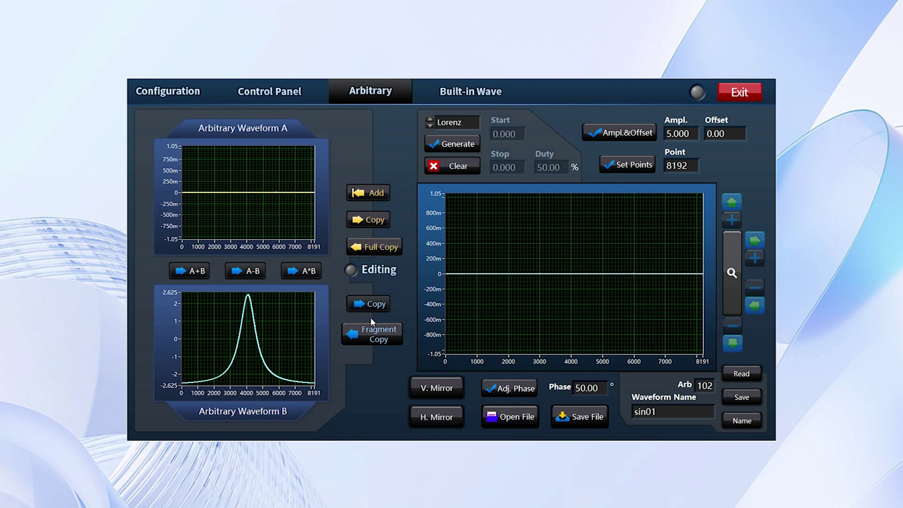
click(376, 303)
Generate a polyline waveform with start 1 and stop 2 and copy it in full to arbitrary waveform A.
click(465, 122)
click(457, 167)
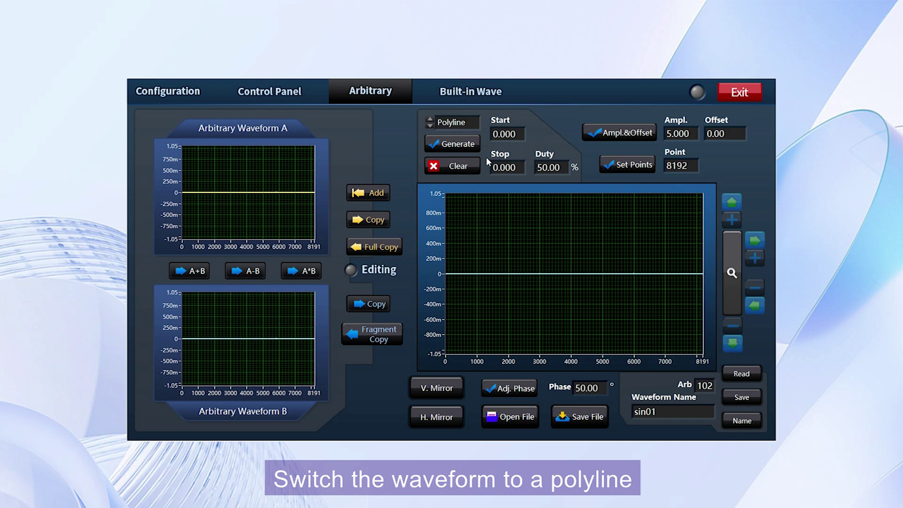
double_click(511, 133)
text(1)
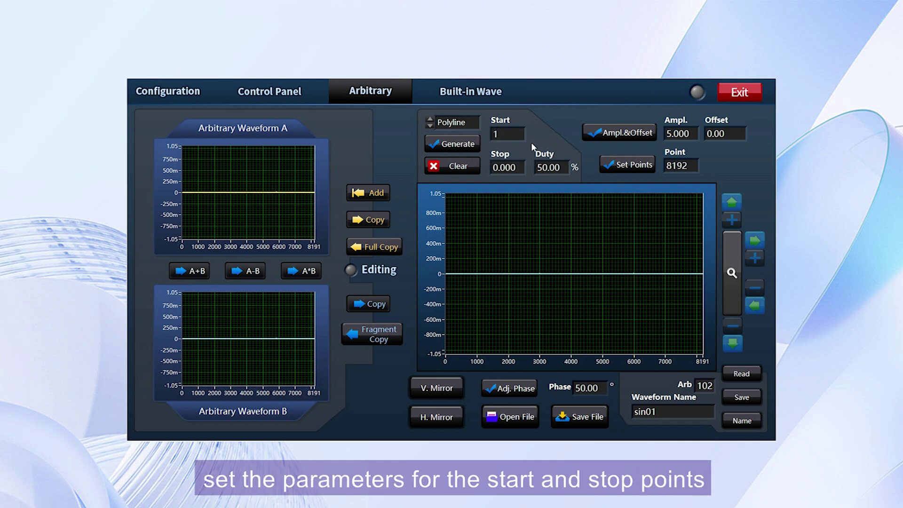
key(Tab)
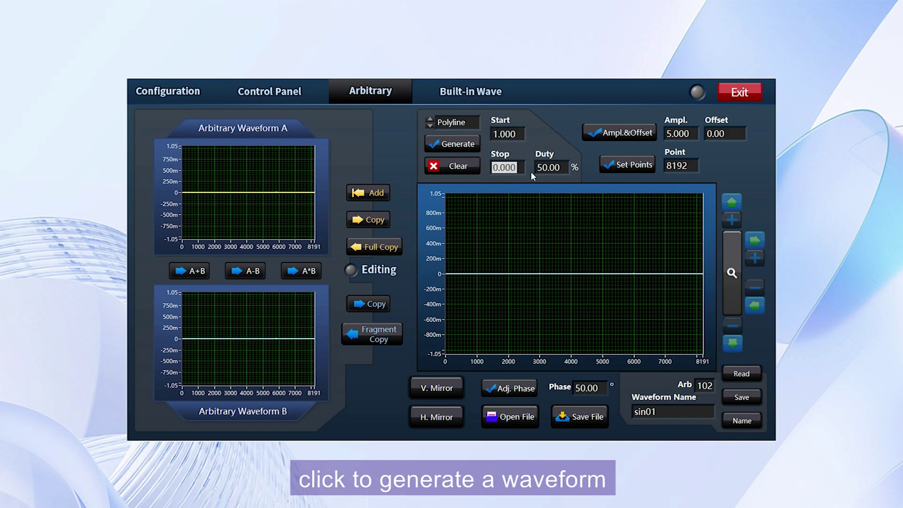
text(2)
click(452, 144)
click(393, 245)
Generate a polyline with the stop value set to 3 and append it to arbitrary waveform A.
drag(517, 168, 495, 151)
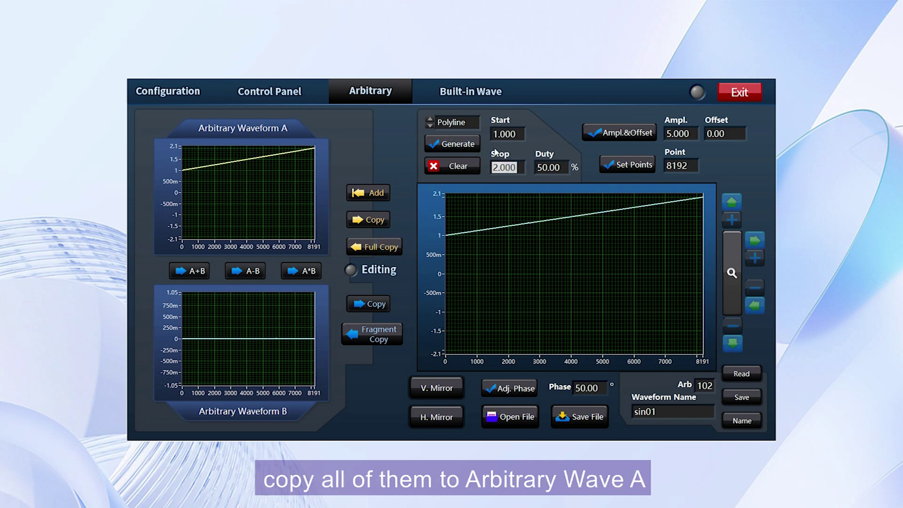
text(3)
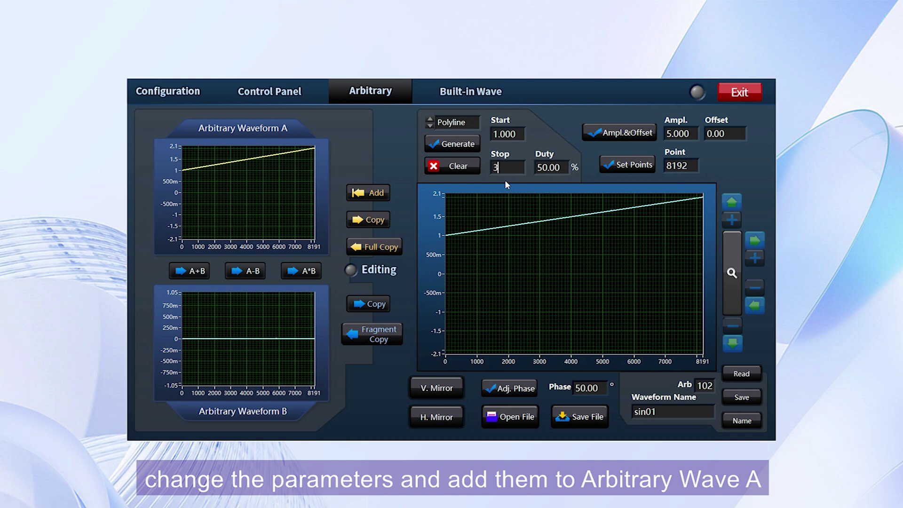
click(463, 145)
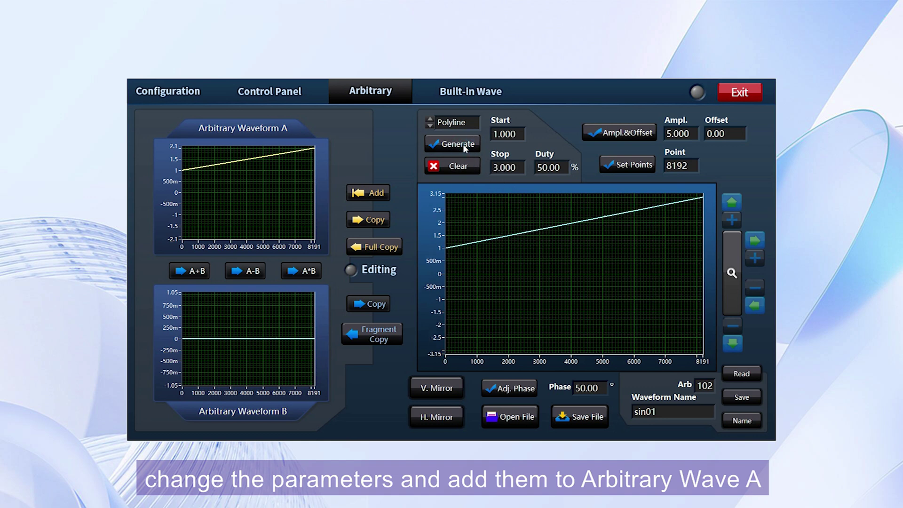
click(365, 194)
Copy arbitrary waveform A to the editing graph and redraw it freehand as rectangular pulses of growing height across its full length.
click(366, 220)
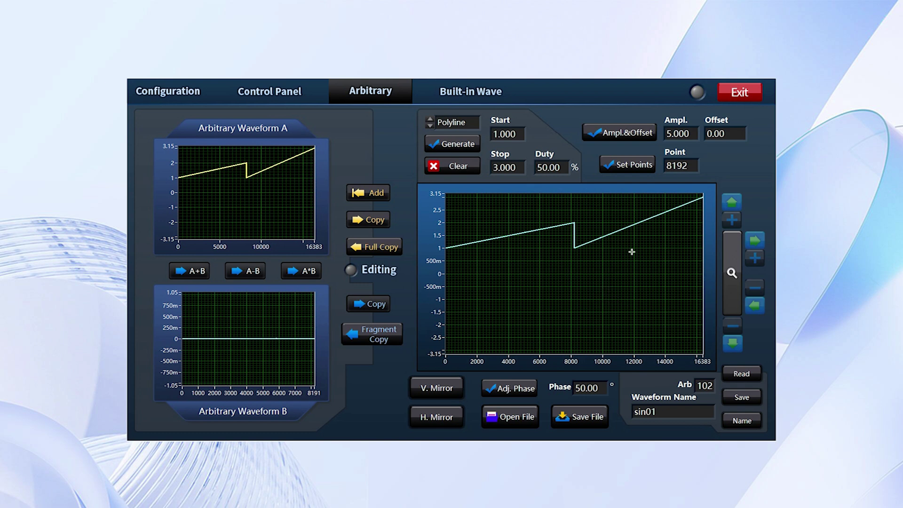
mouse_move(477, 241)
mouse_down()
mouse_move(479, 264)
mouse_move(503, 270)
mouse_move(523, 237)
mouse_move(536, 271)
mouse_move(548, 244)
mouse_move(574, 236)
mouse_move(574, 283)
mouse_move(602, 278)
mouse_move(601, 234)
mouse_move(633, 282)
mouse_move(663, 299)
mouse_move(666, 232)
mouse_move(698, 232)
mouse_move(706, 298)
mouse_up()
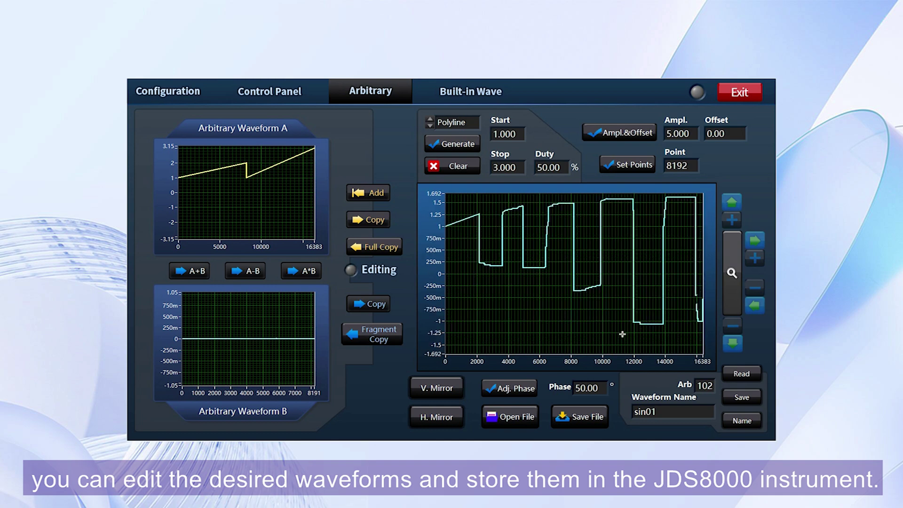